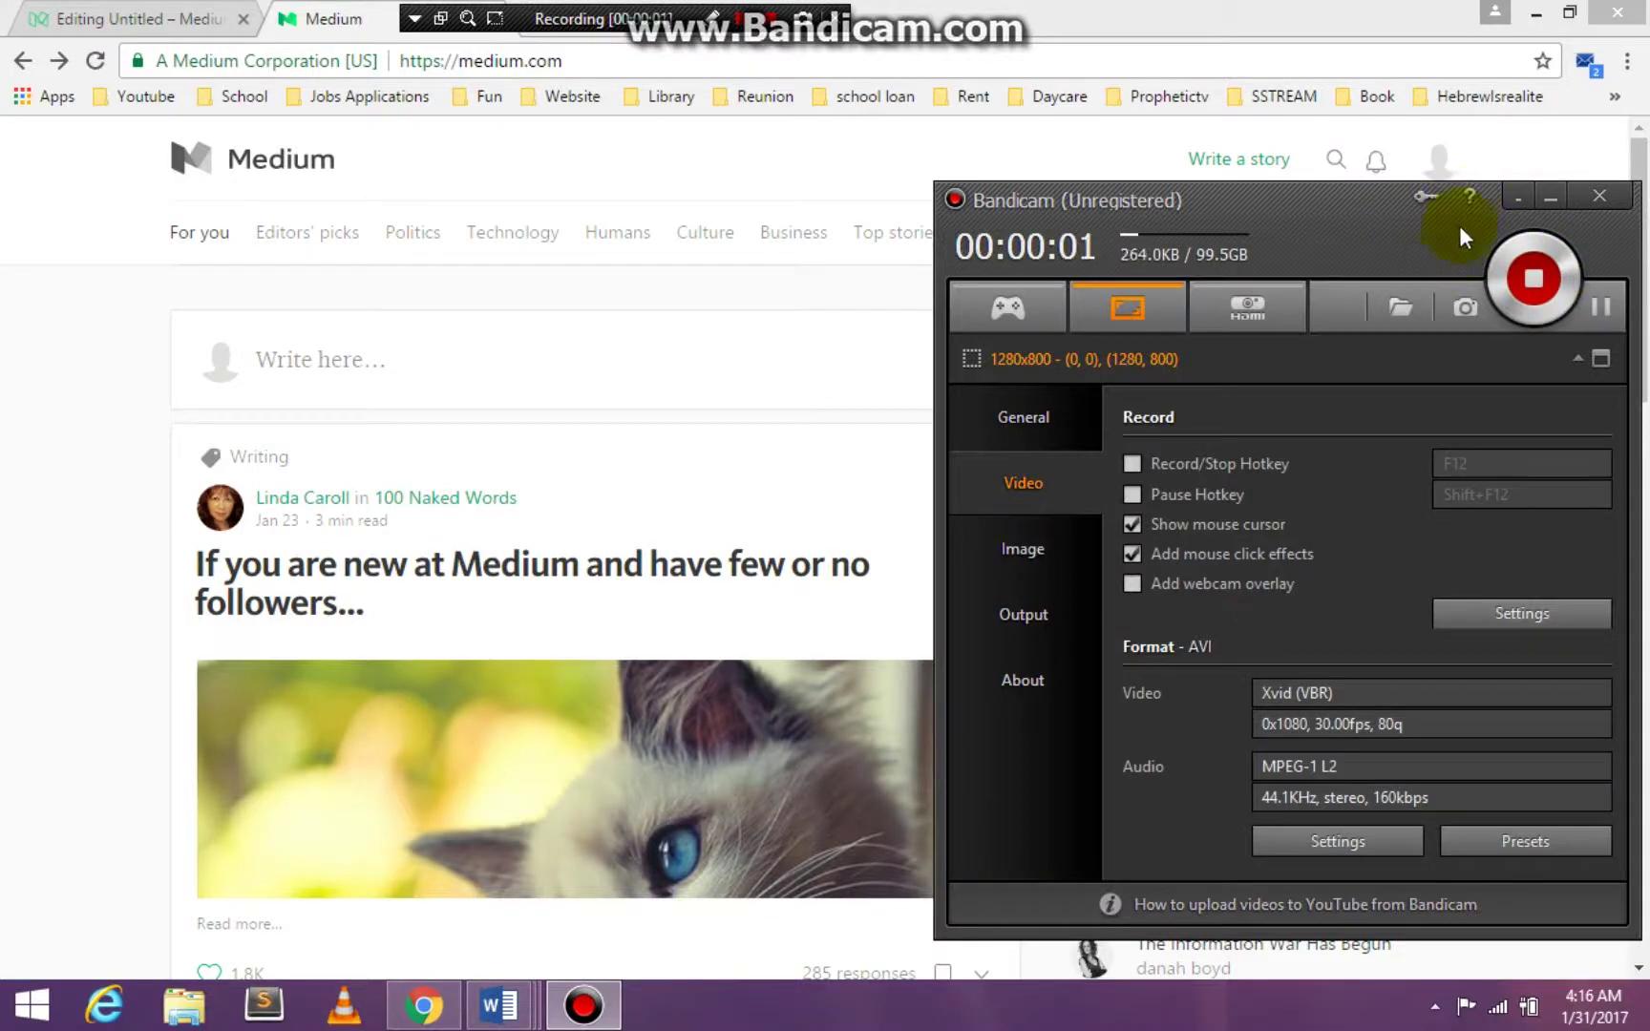
Step: Minimize the screen recorder and scroll the Medium feed back to the top
left_click(1543, 200)
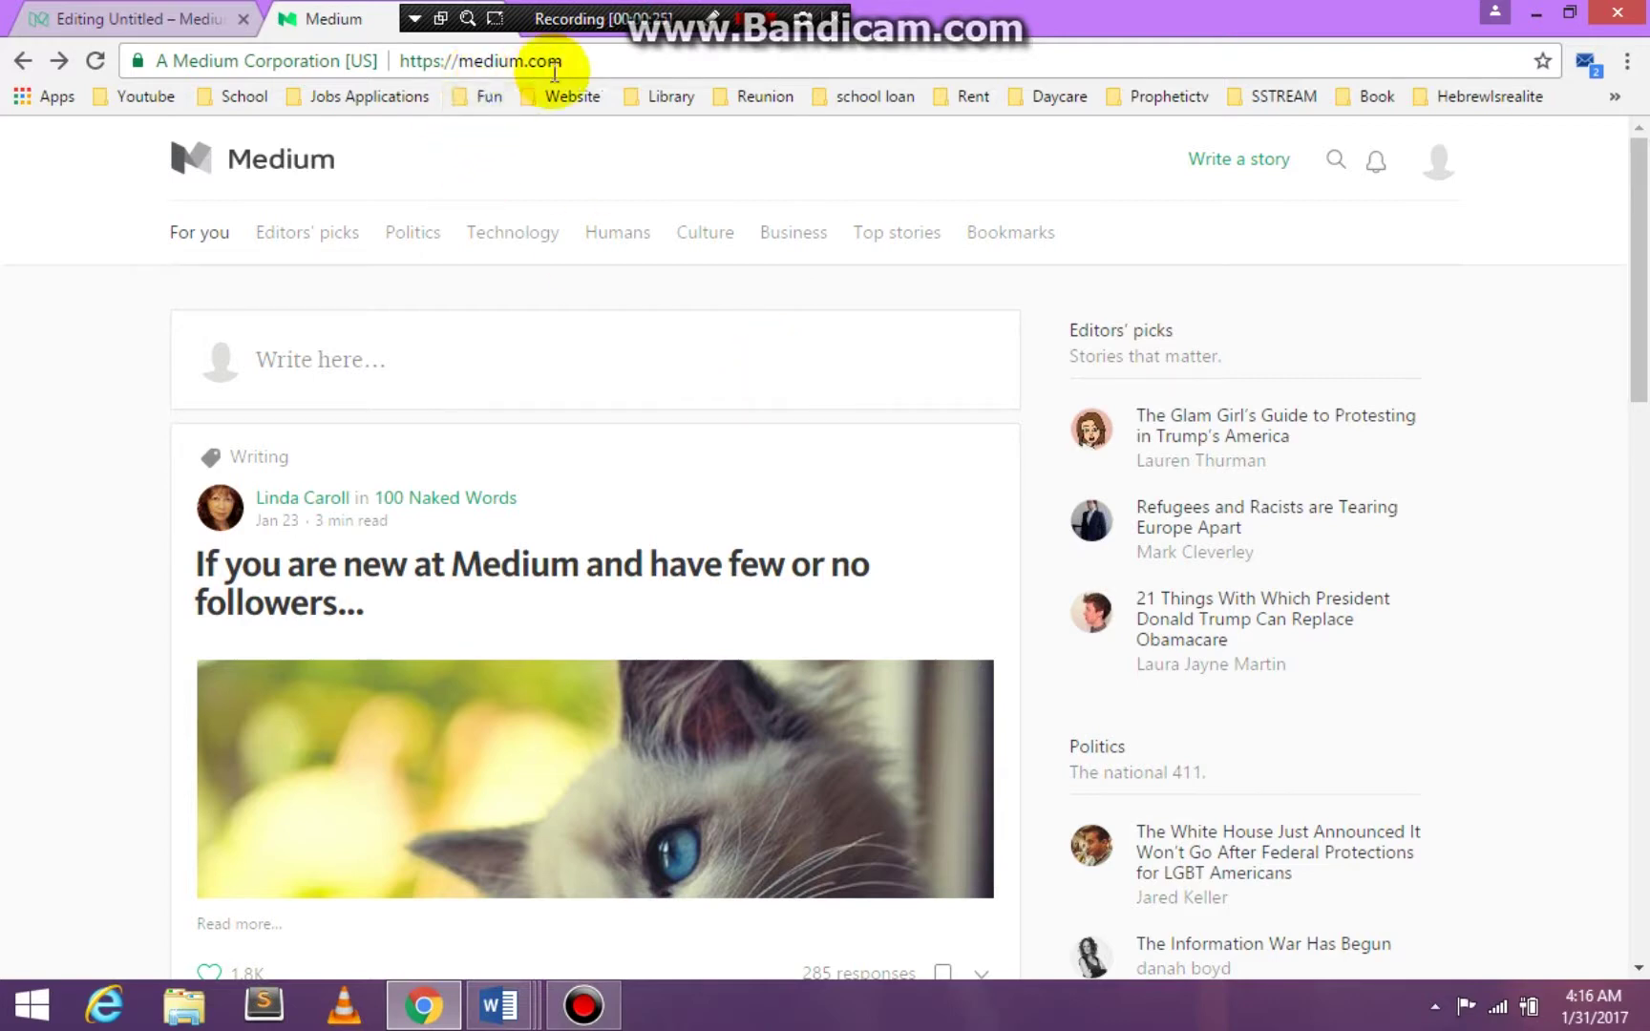
left_click_drag(1636, 296, 1568, 208)
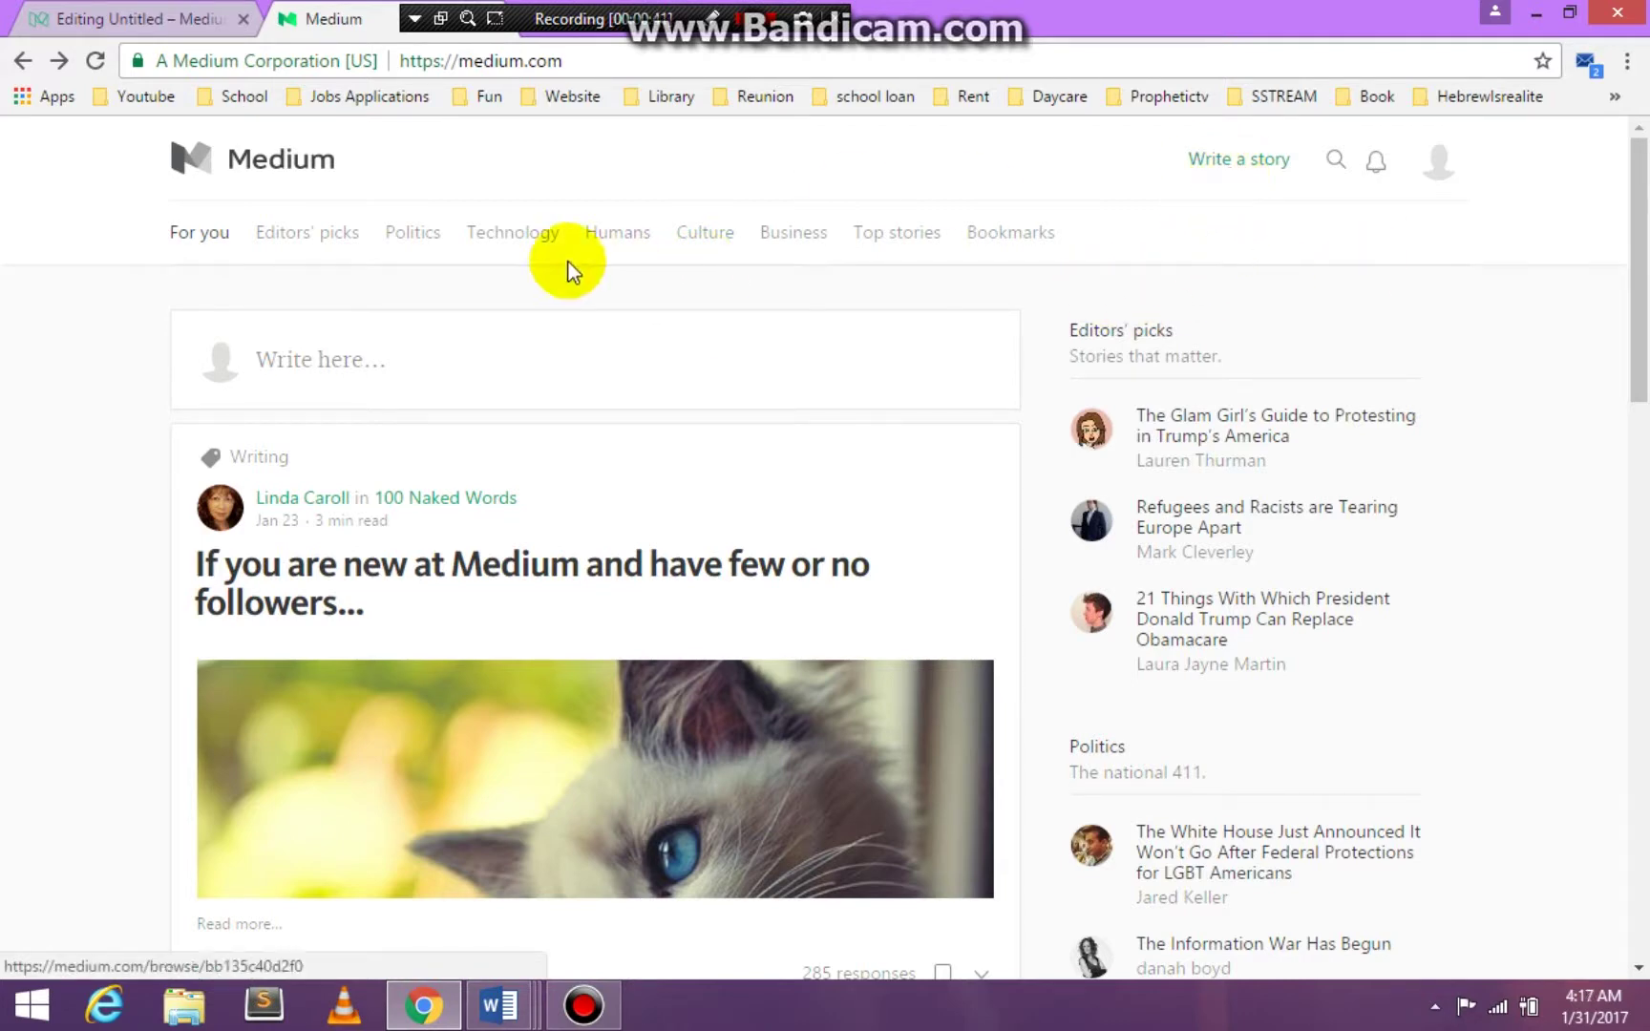
Step: Title the draft 'Example for Students', add subtitle 'Students Blogs', and begin a new paragraph
left_click(98, 12)
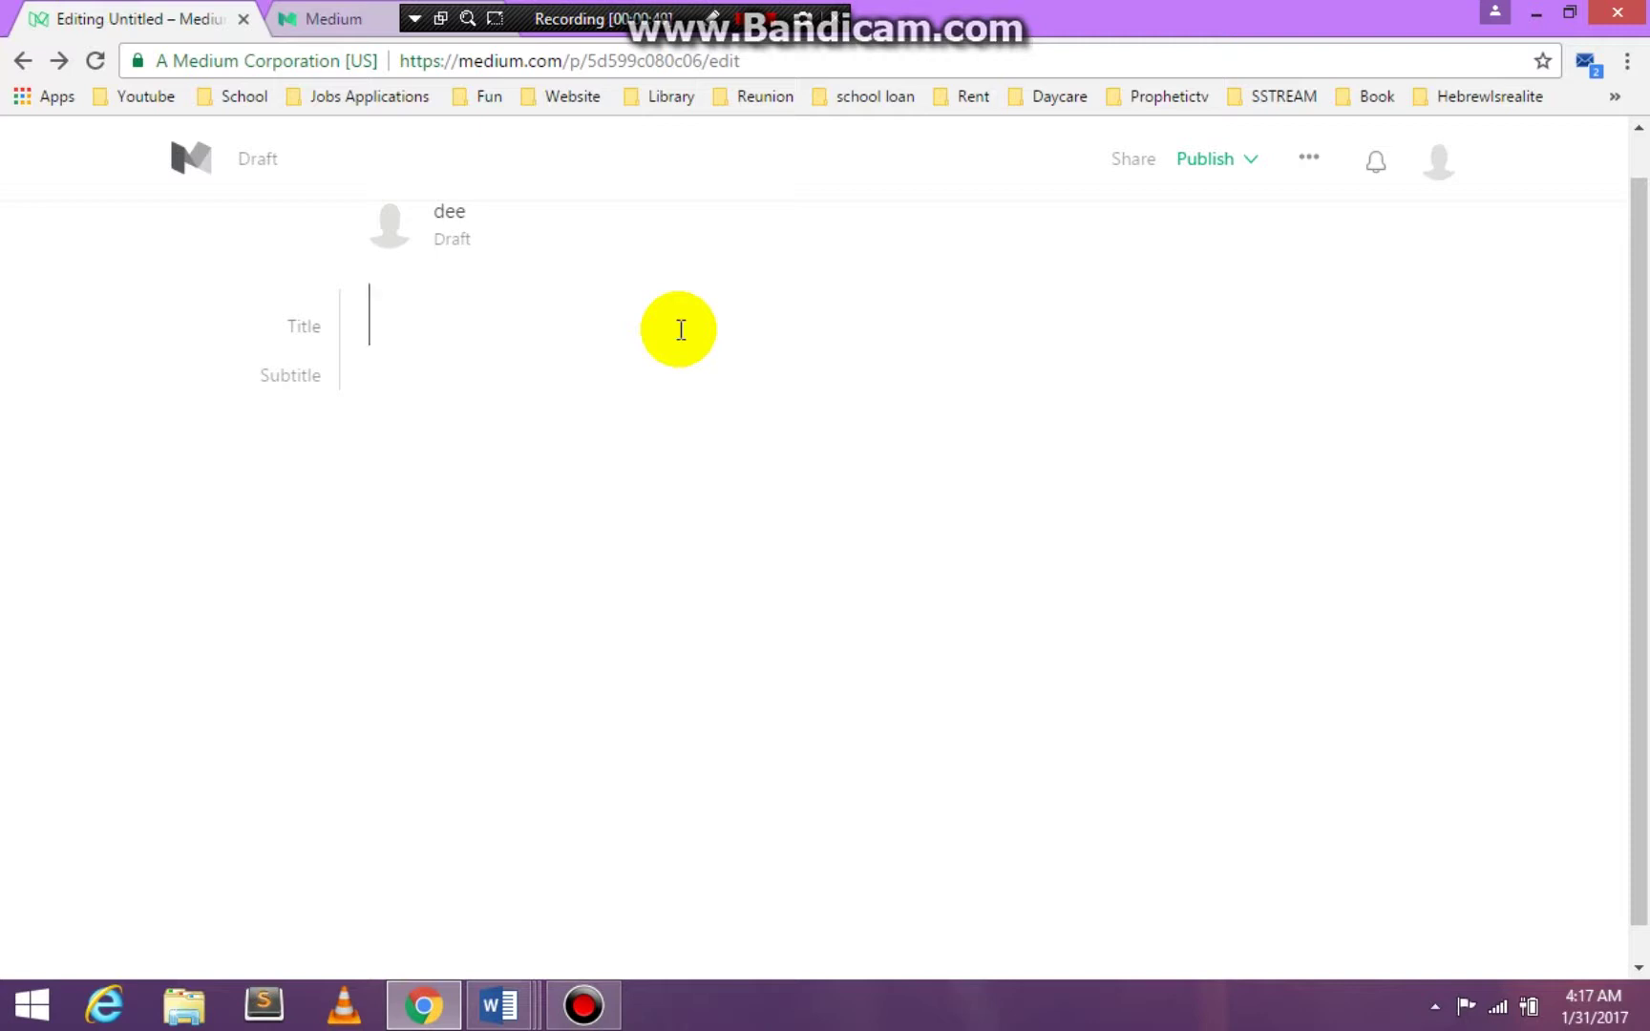
type("Example ")
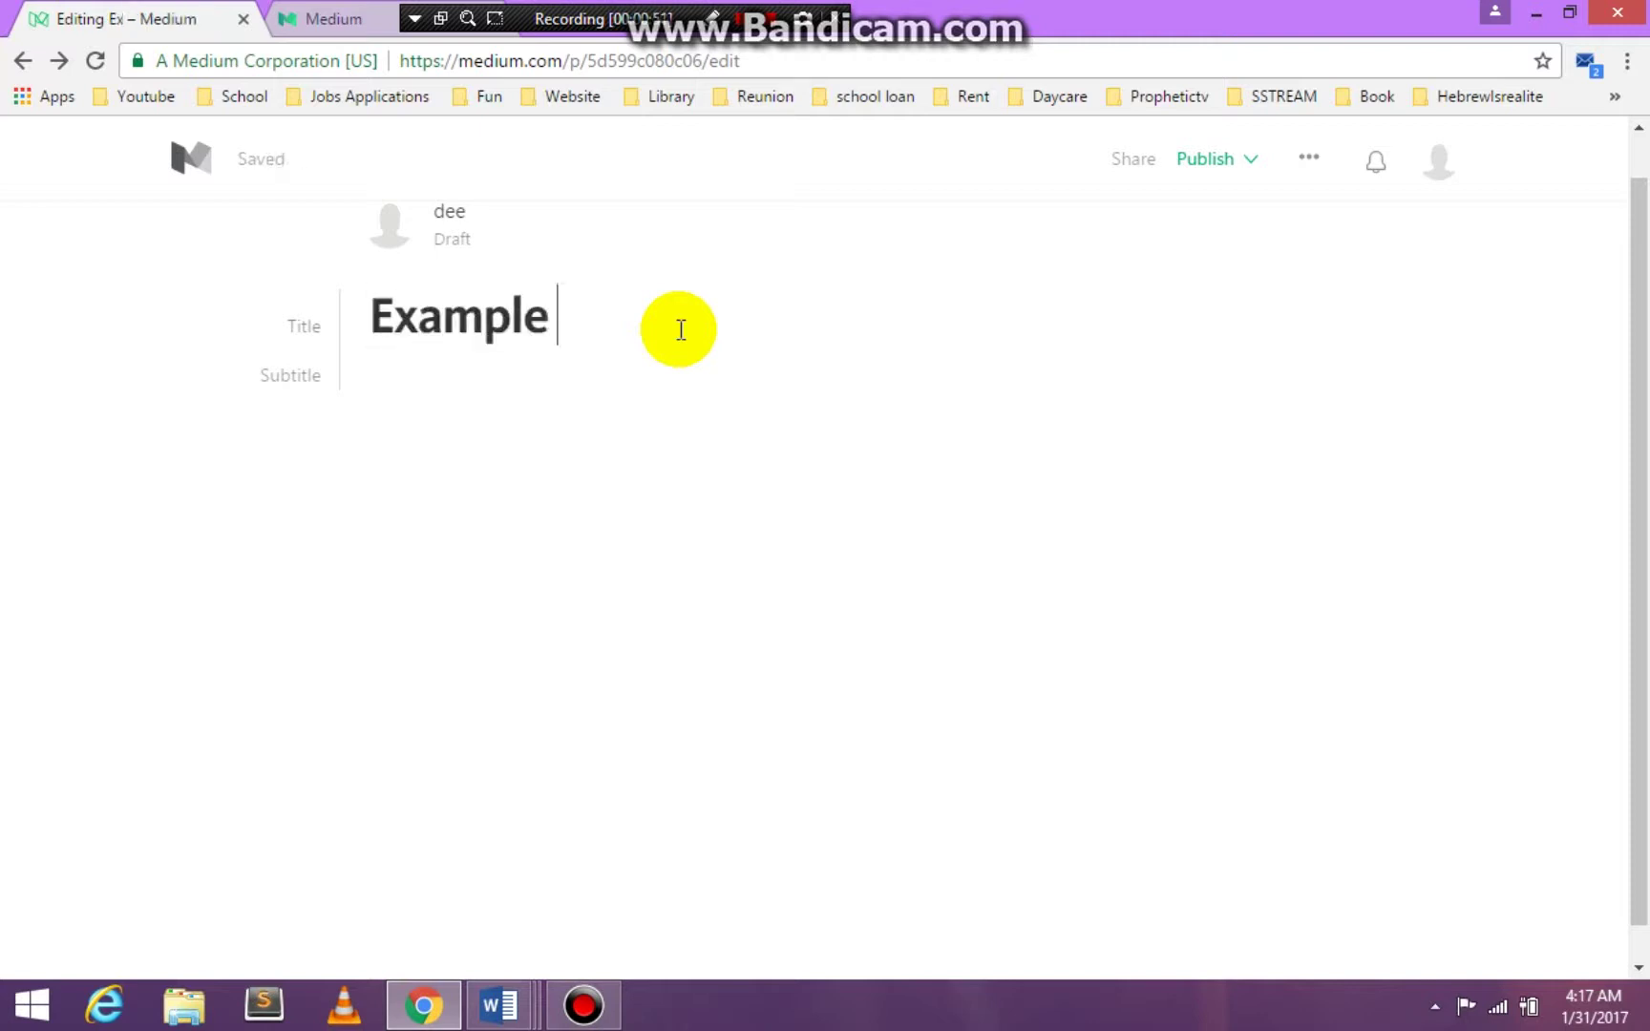
type("for ")
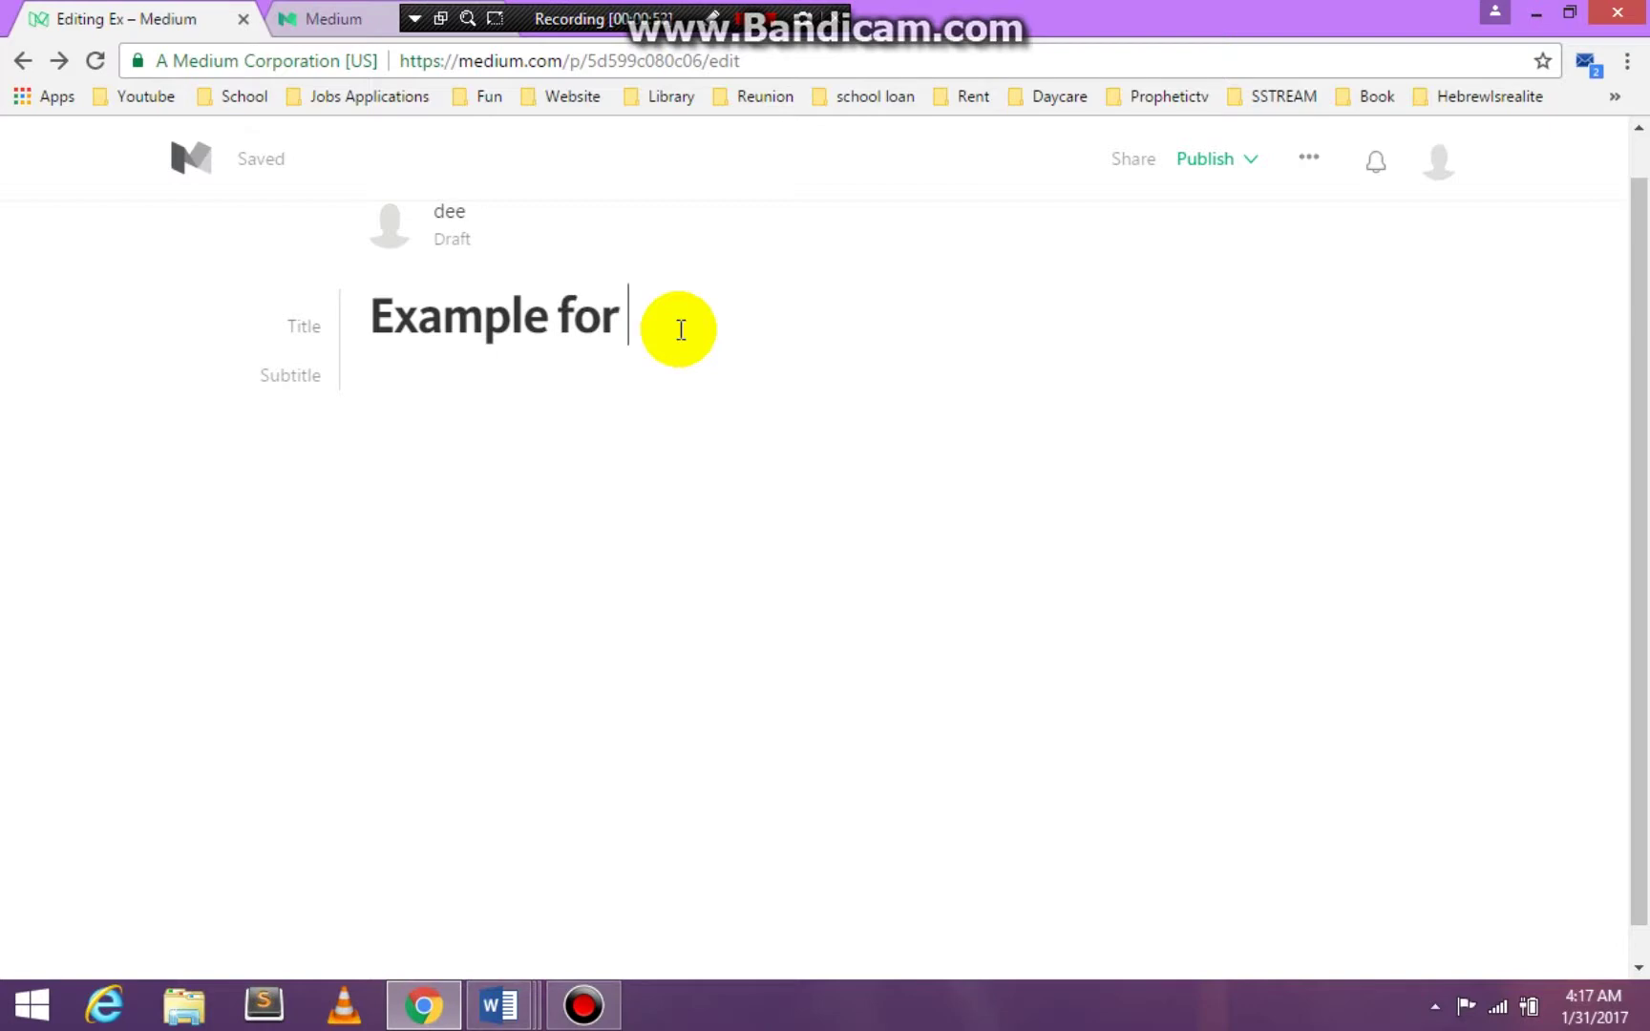
type("Students")
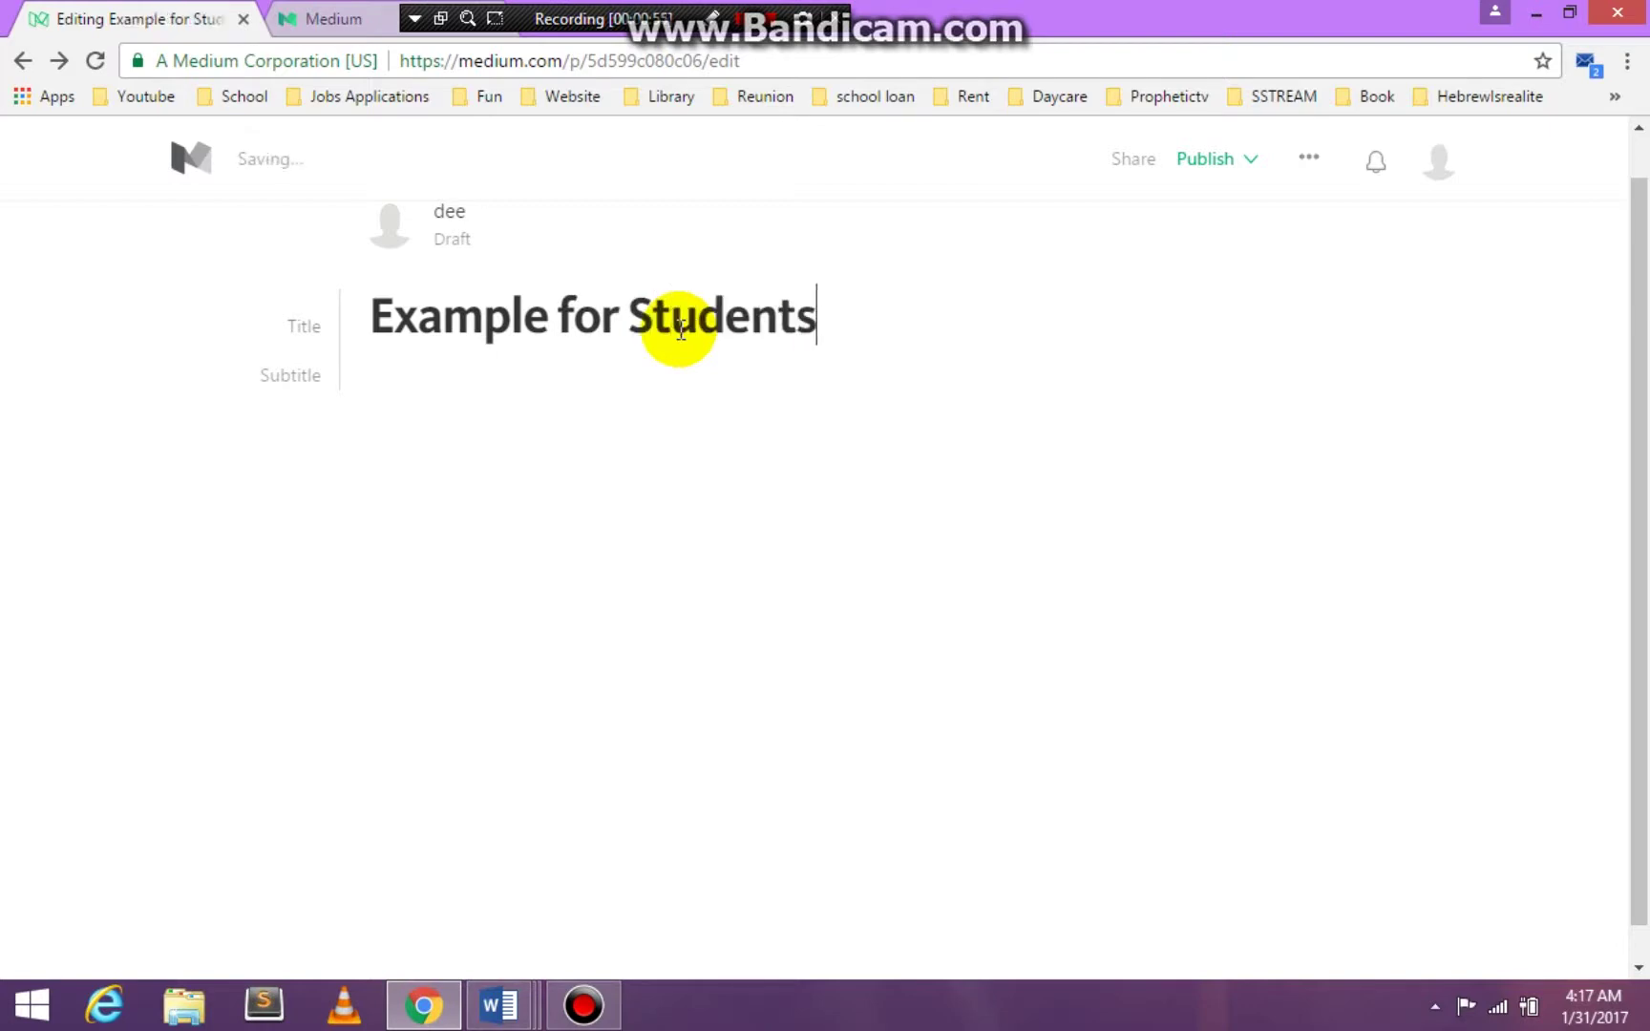
left_click(400, 376)
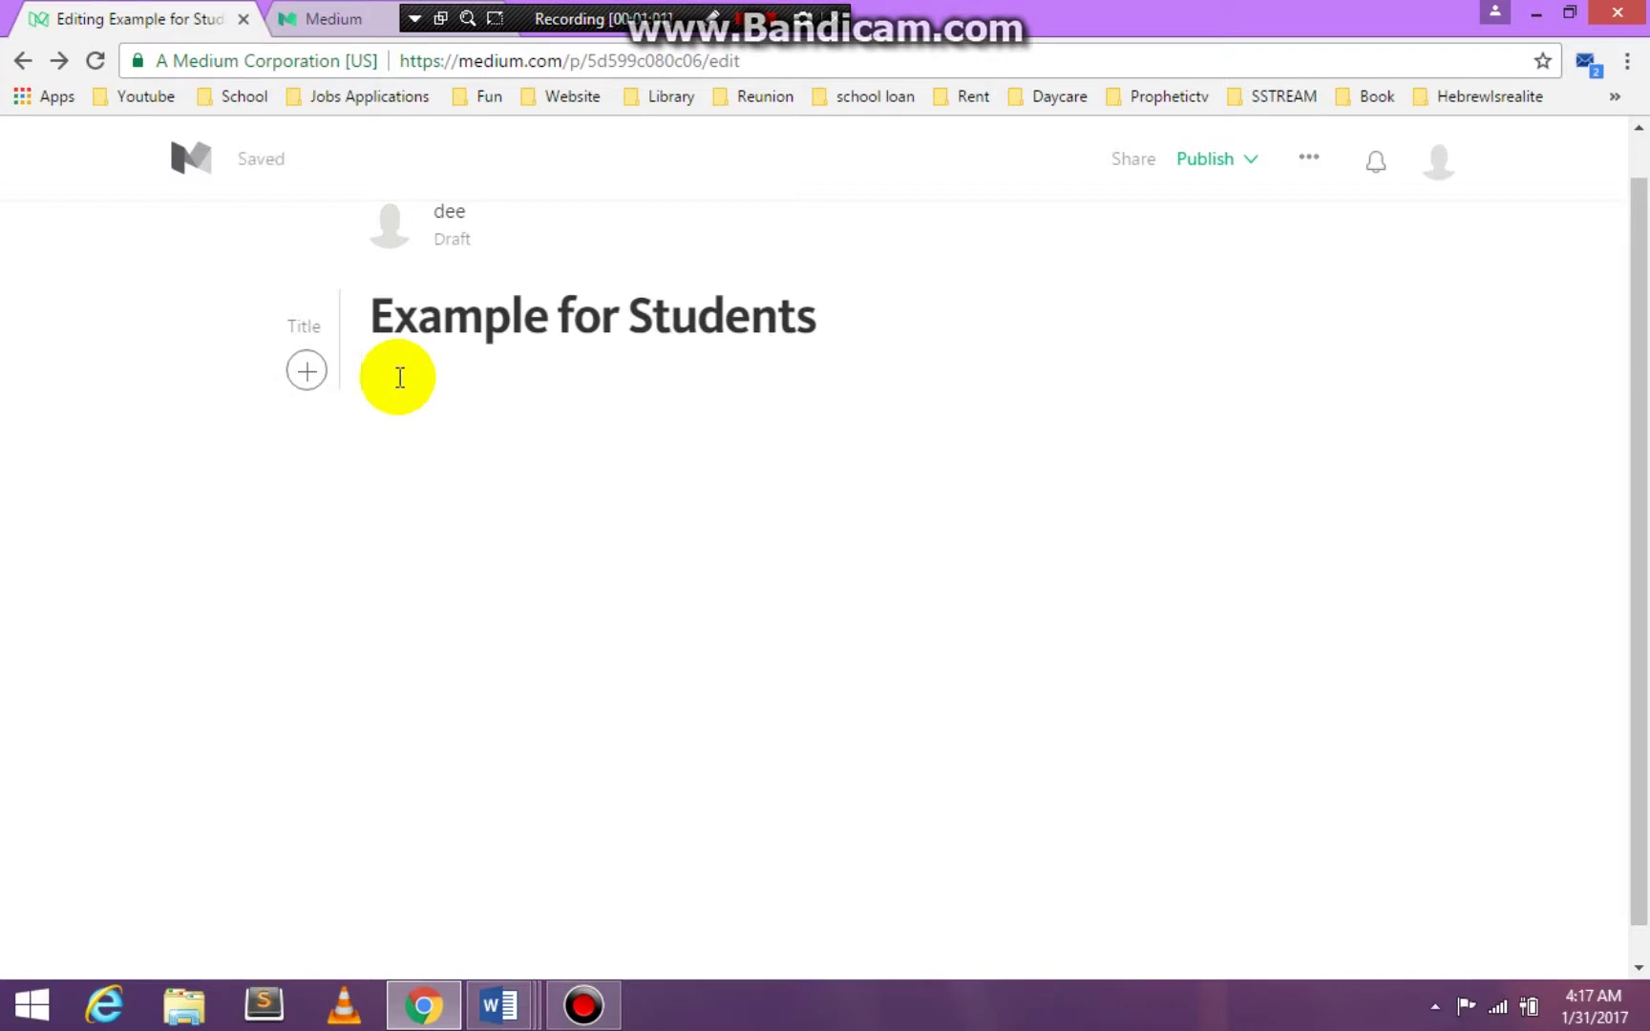
type("Students Blogs")
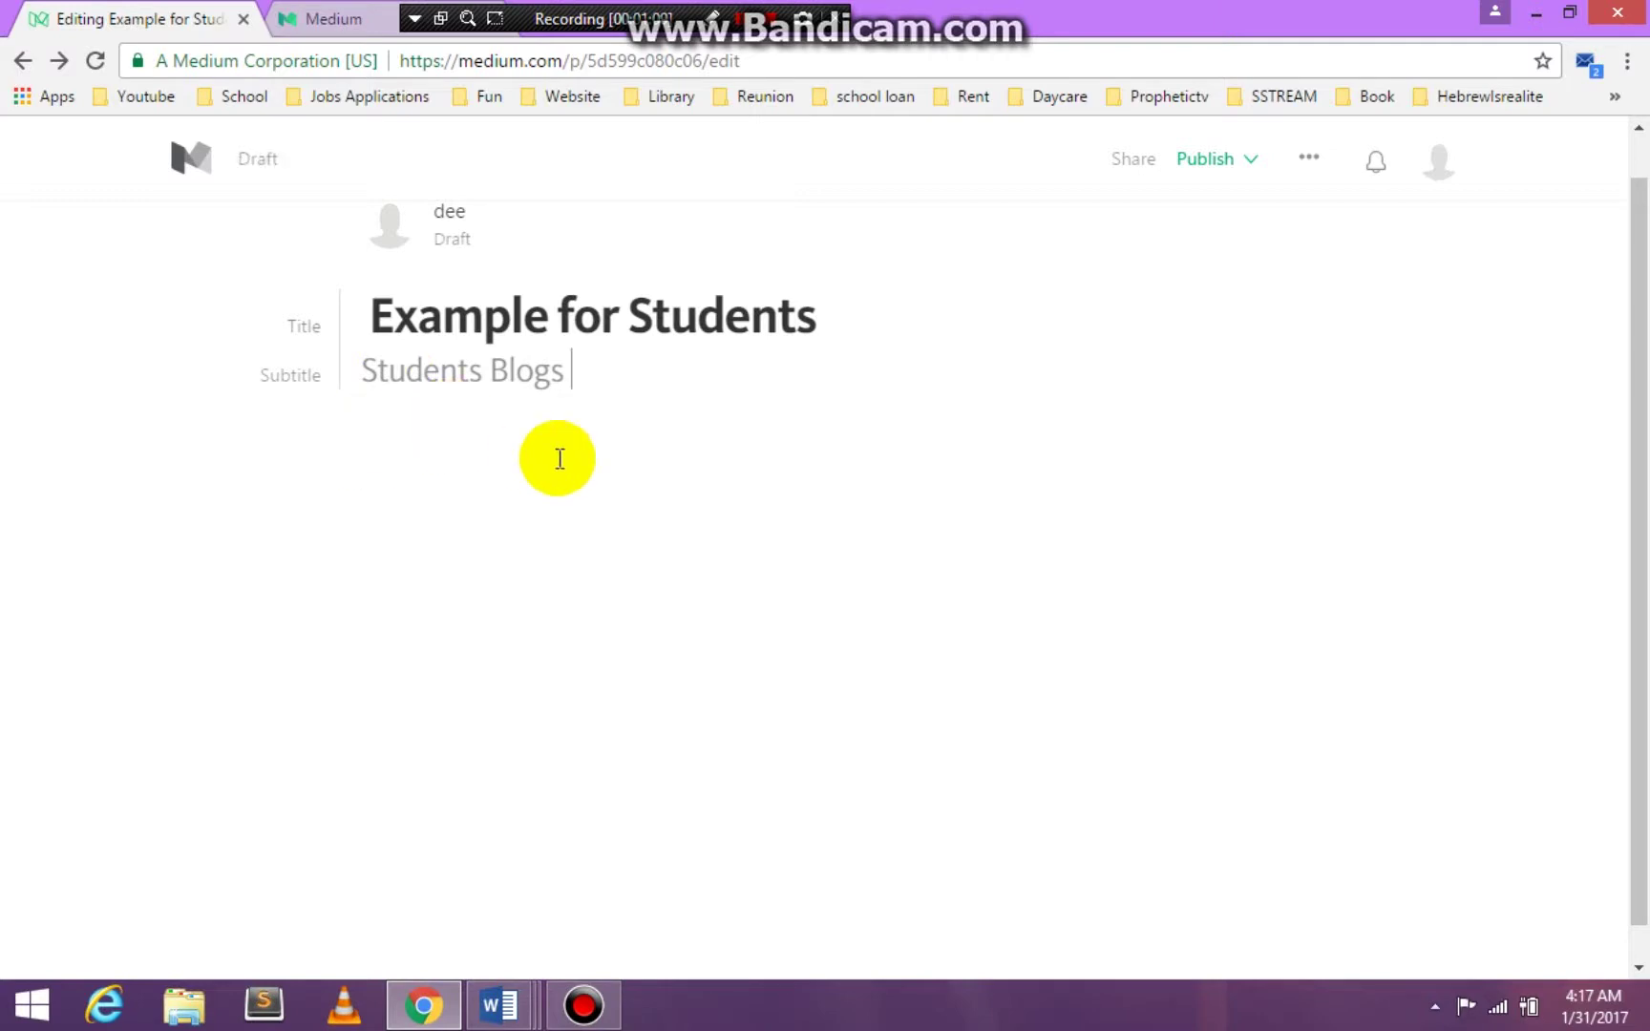
key("Return")
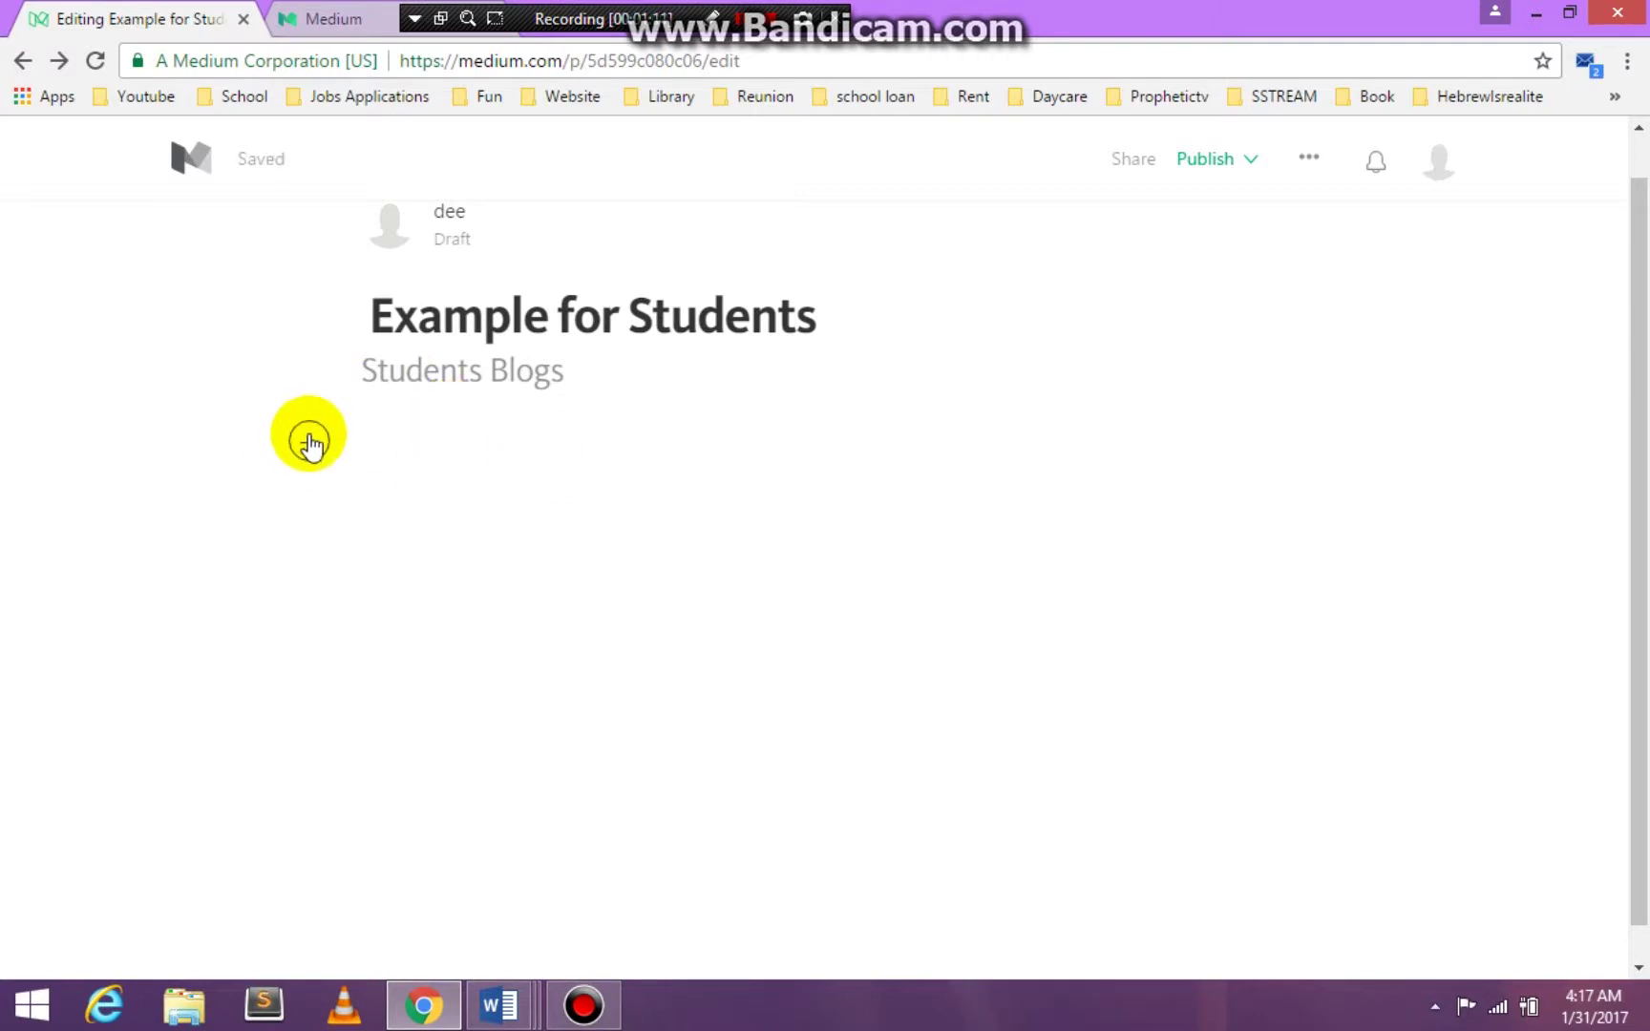
Step: Insert the 'Blue-winged Teal flt_edited-1' photo from the computer into the draft
left_click(310, 441)
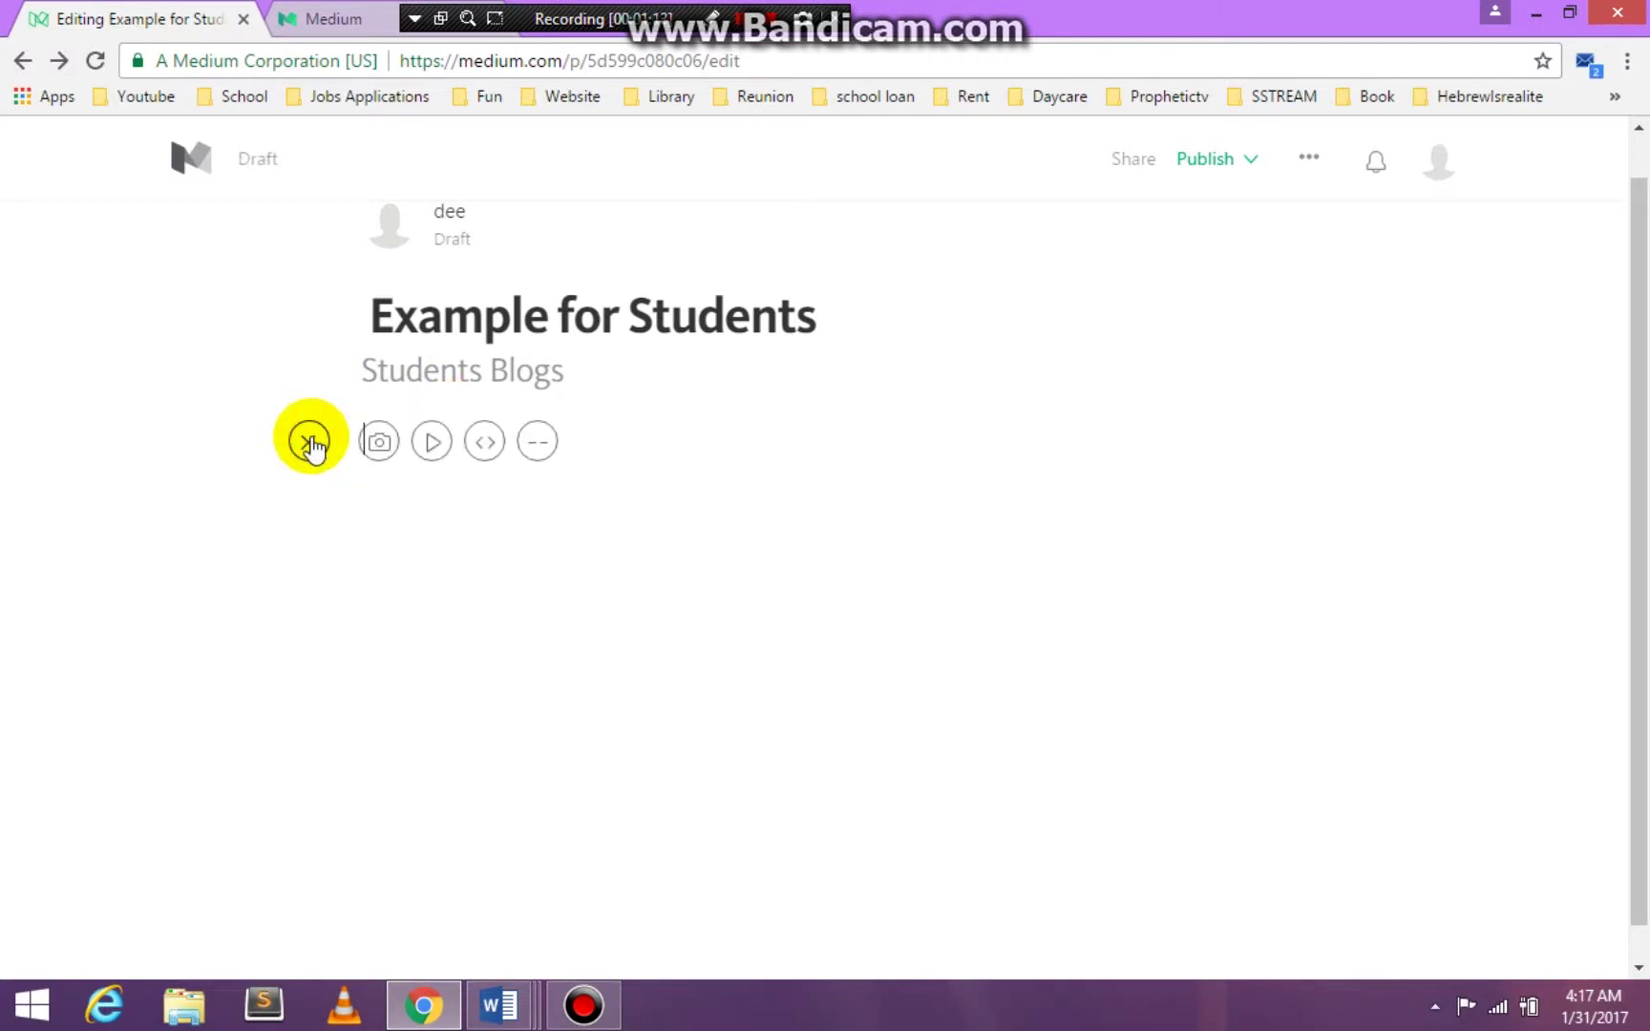
left_click(380, 444)
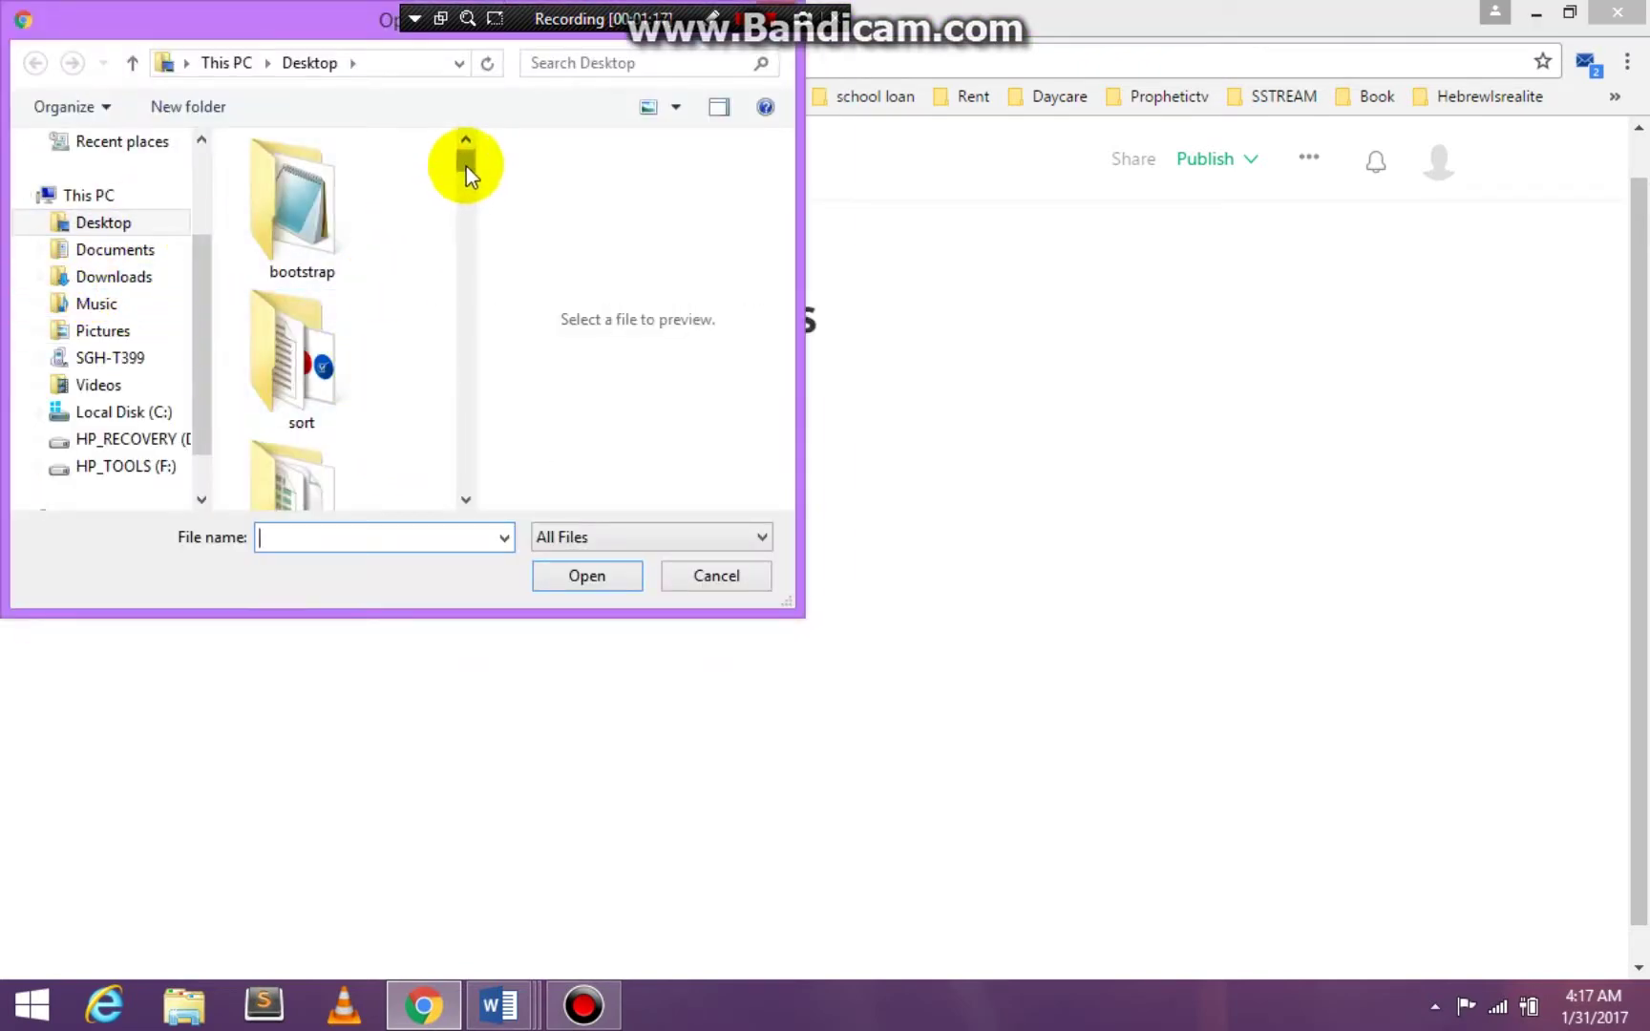
left_click_drag(465, 166, 477, 221)
scroll(469, 175, "down", 1)
left_click(304, 395)
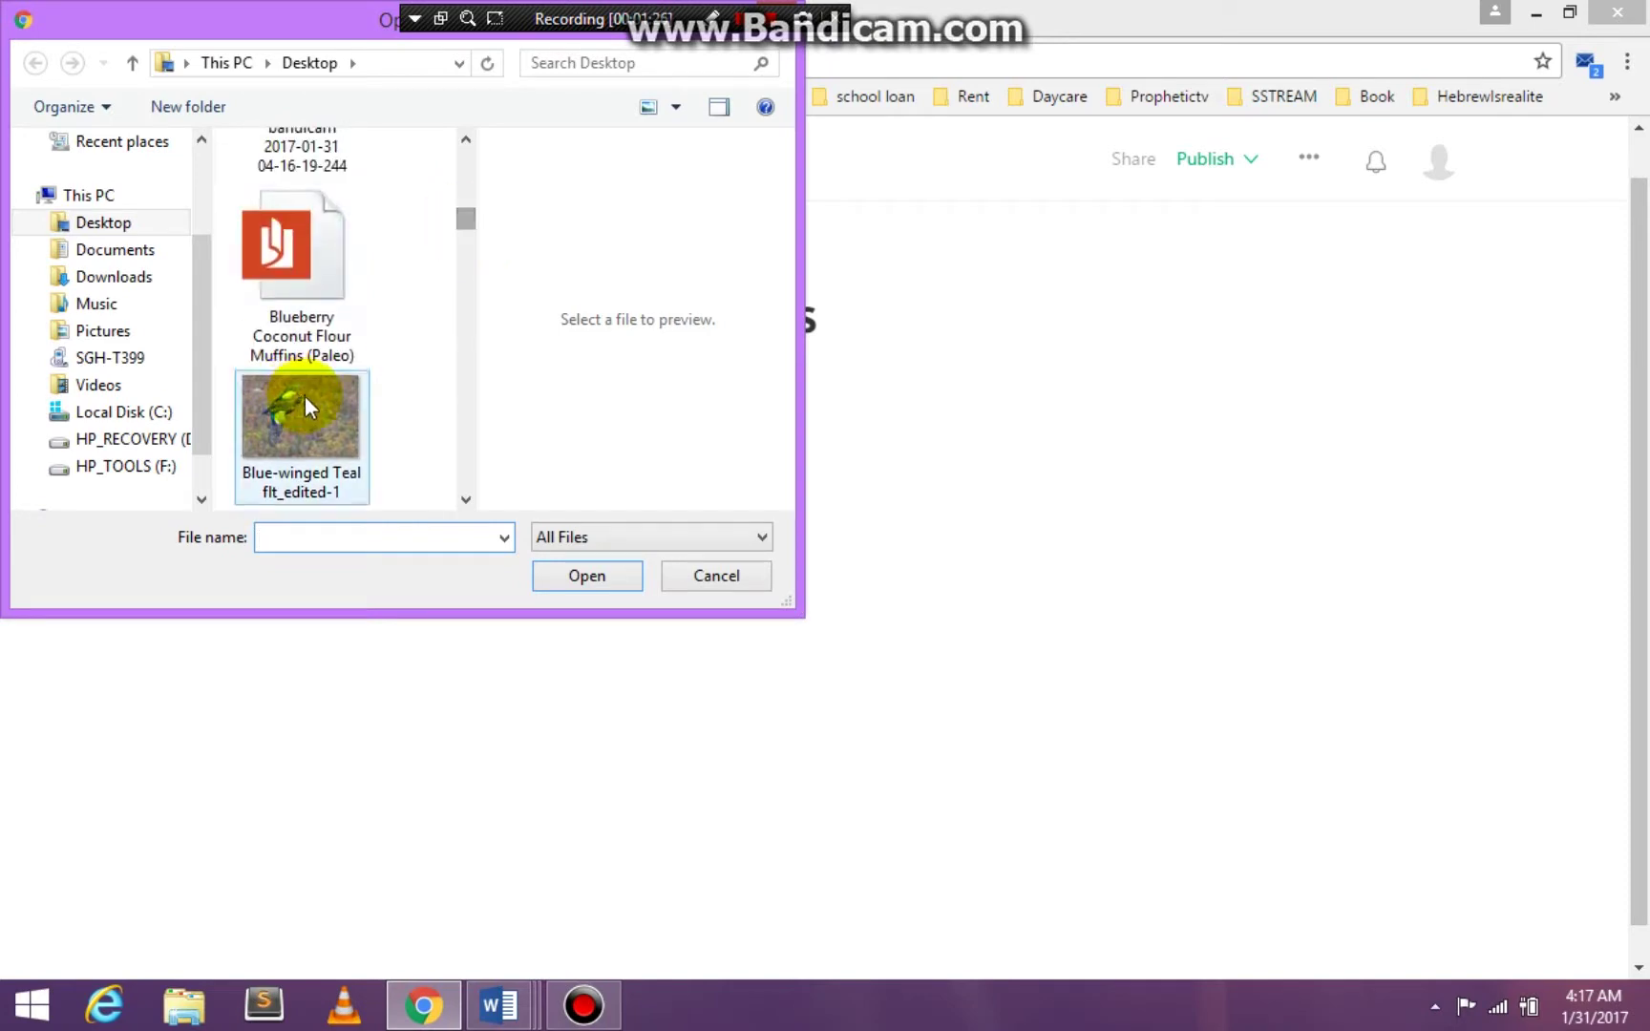
left_click(578, 581)
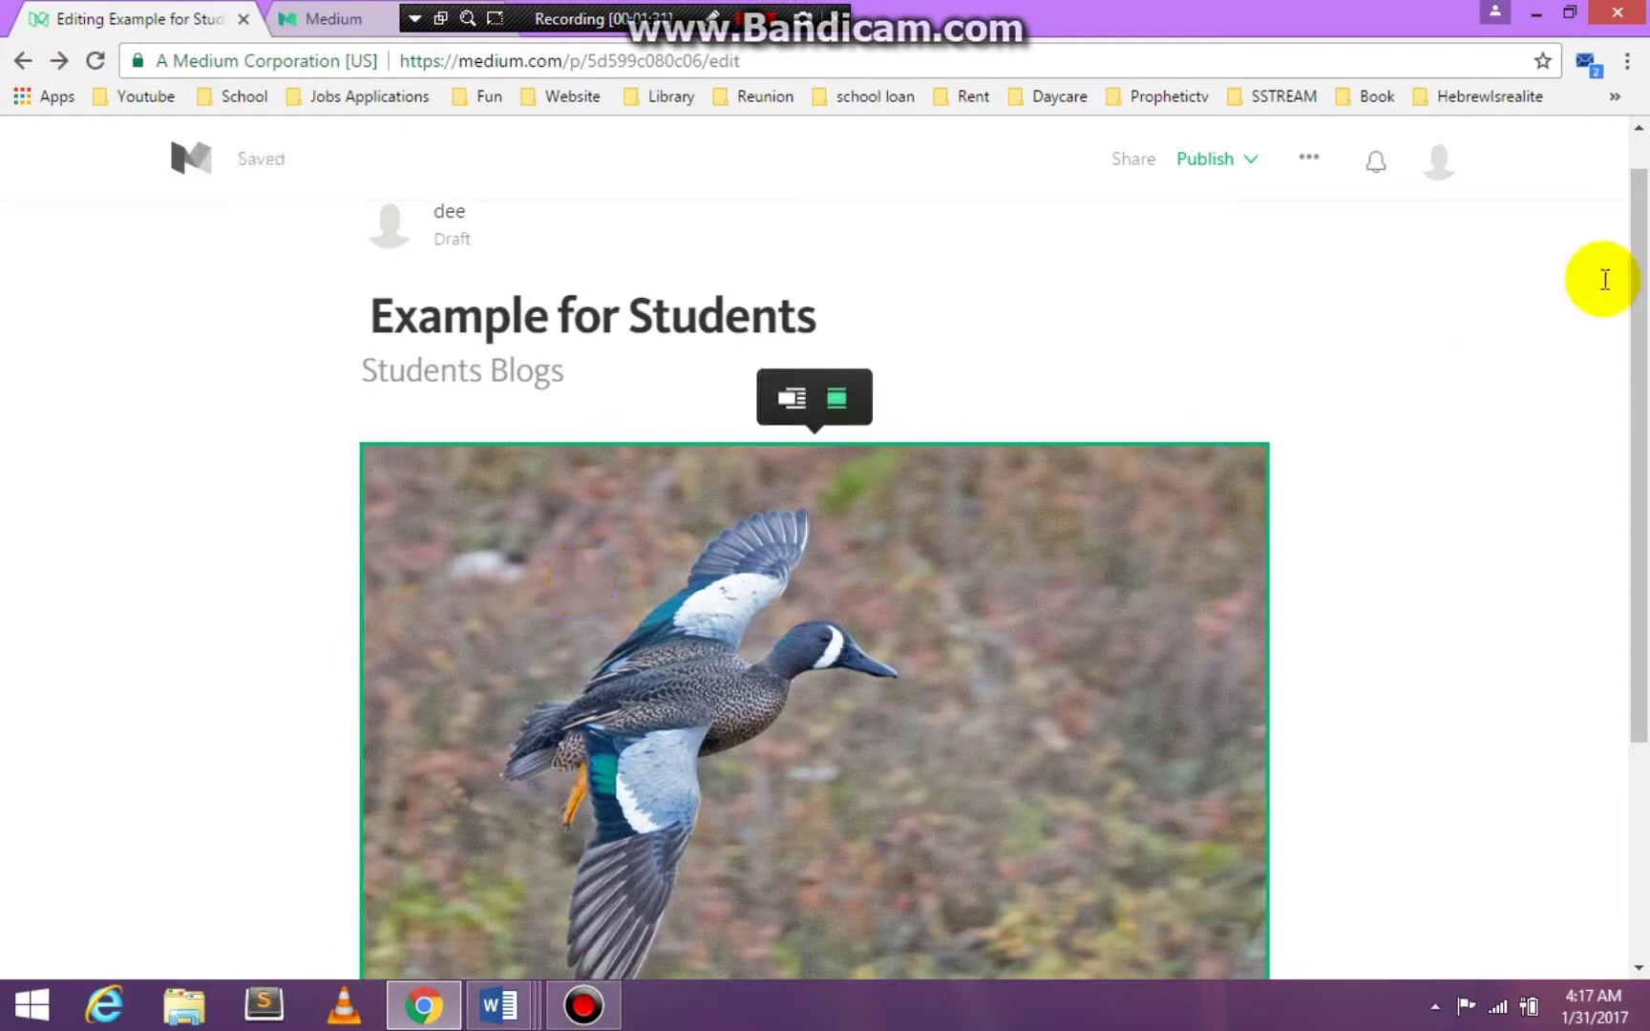
left_click_drag(1646, 313, 1634, 454)
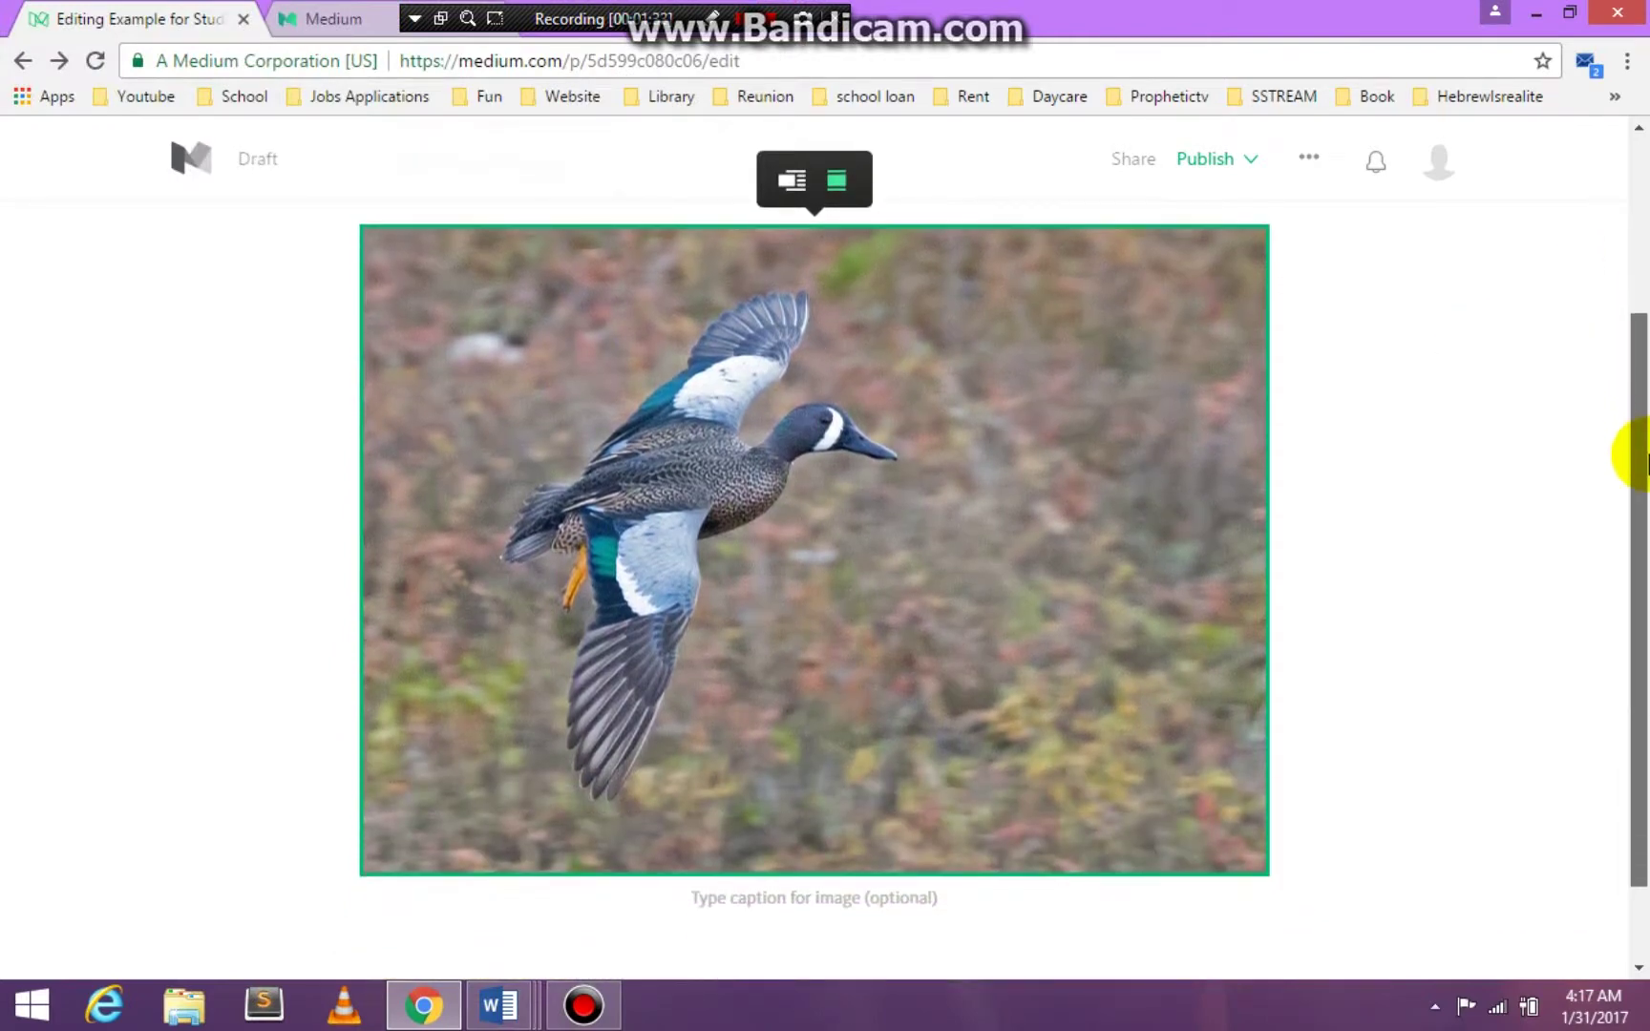
Step: Caption the duck photo 'Blue' and start a new paragraph below it
left_click(872, 888)
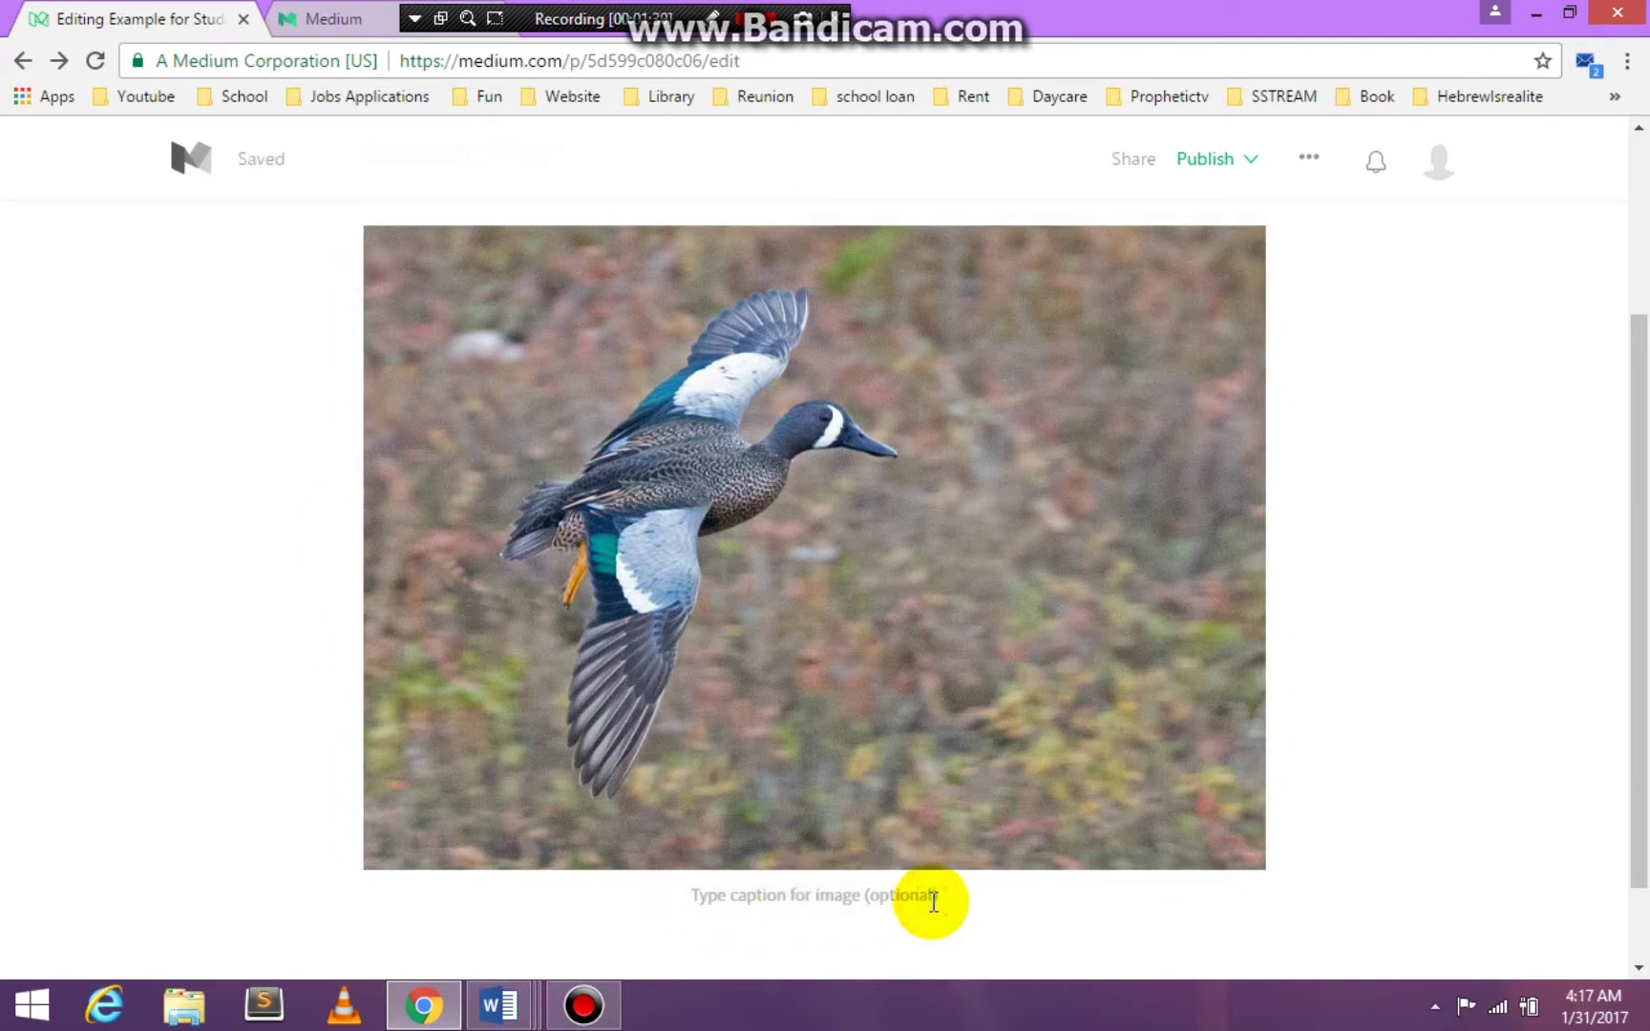
type("Blue")
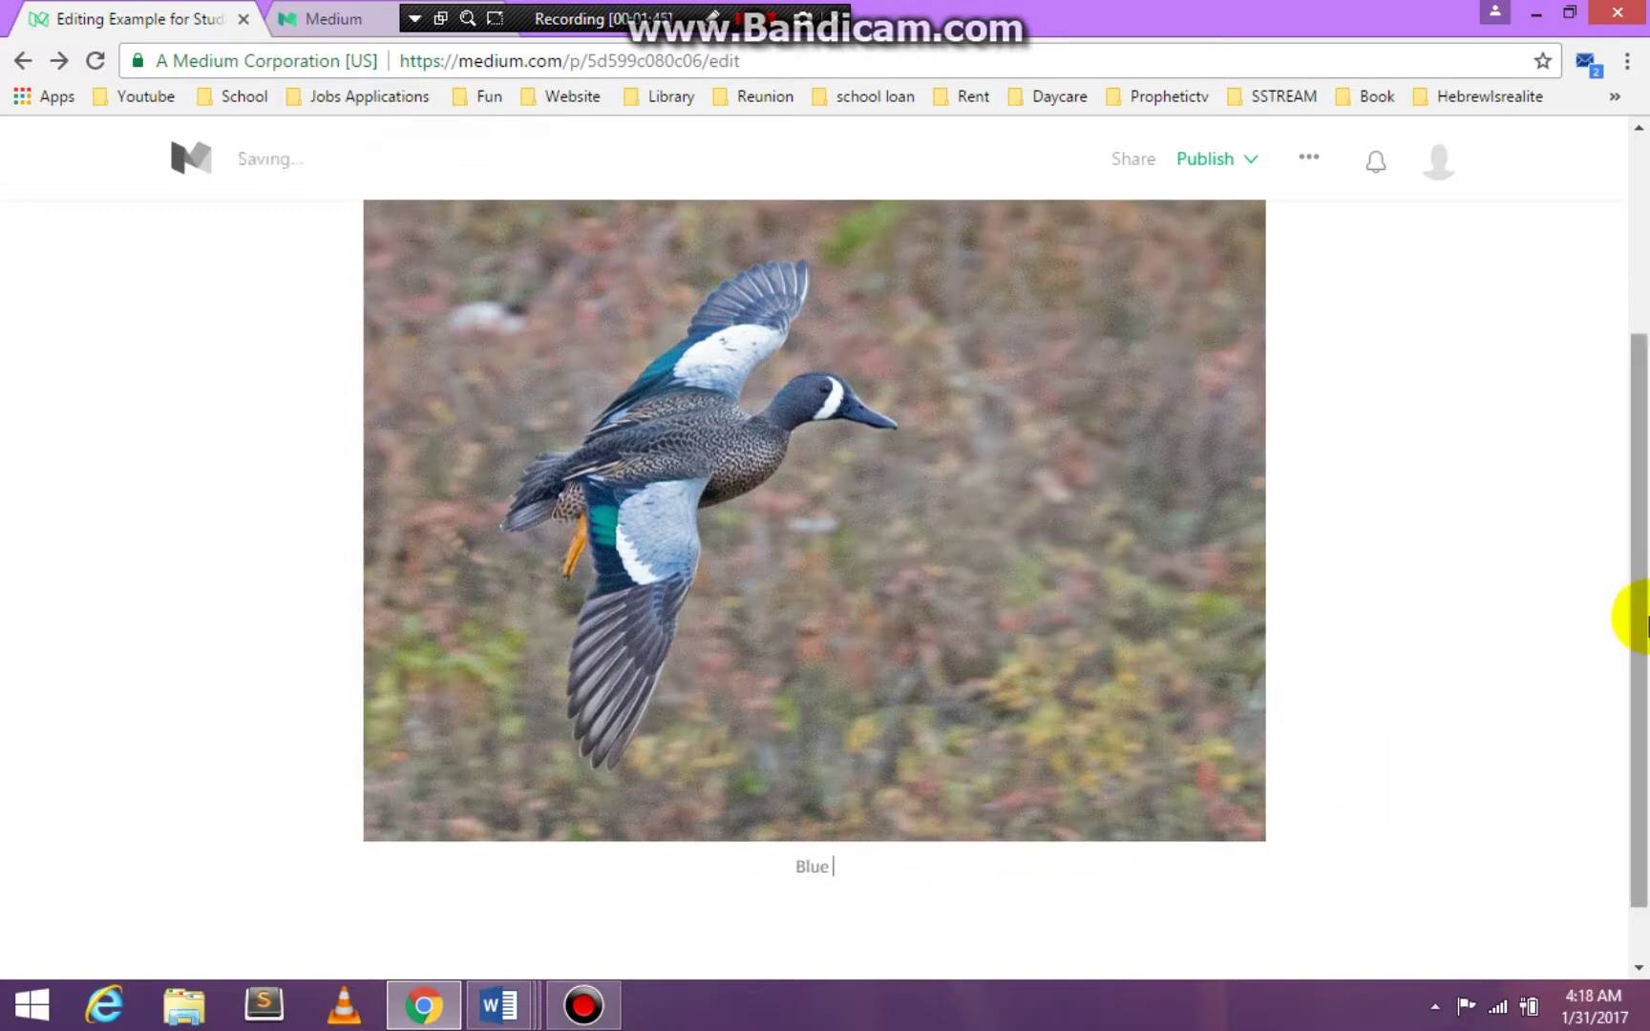
key("Return")
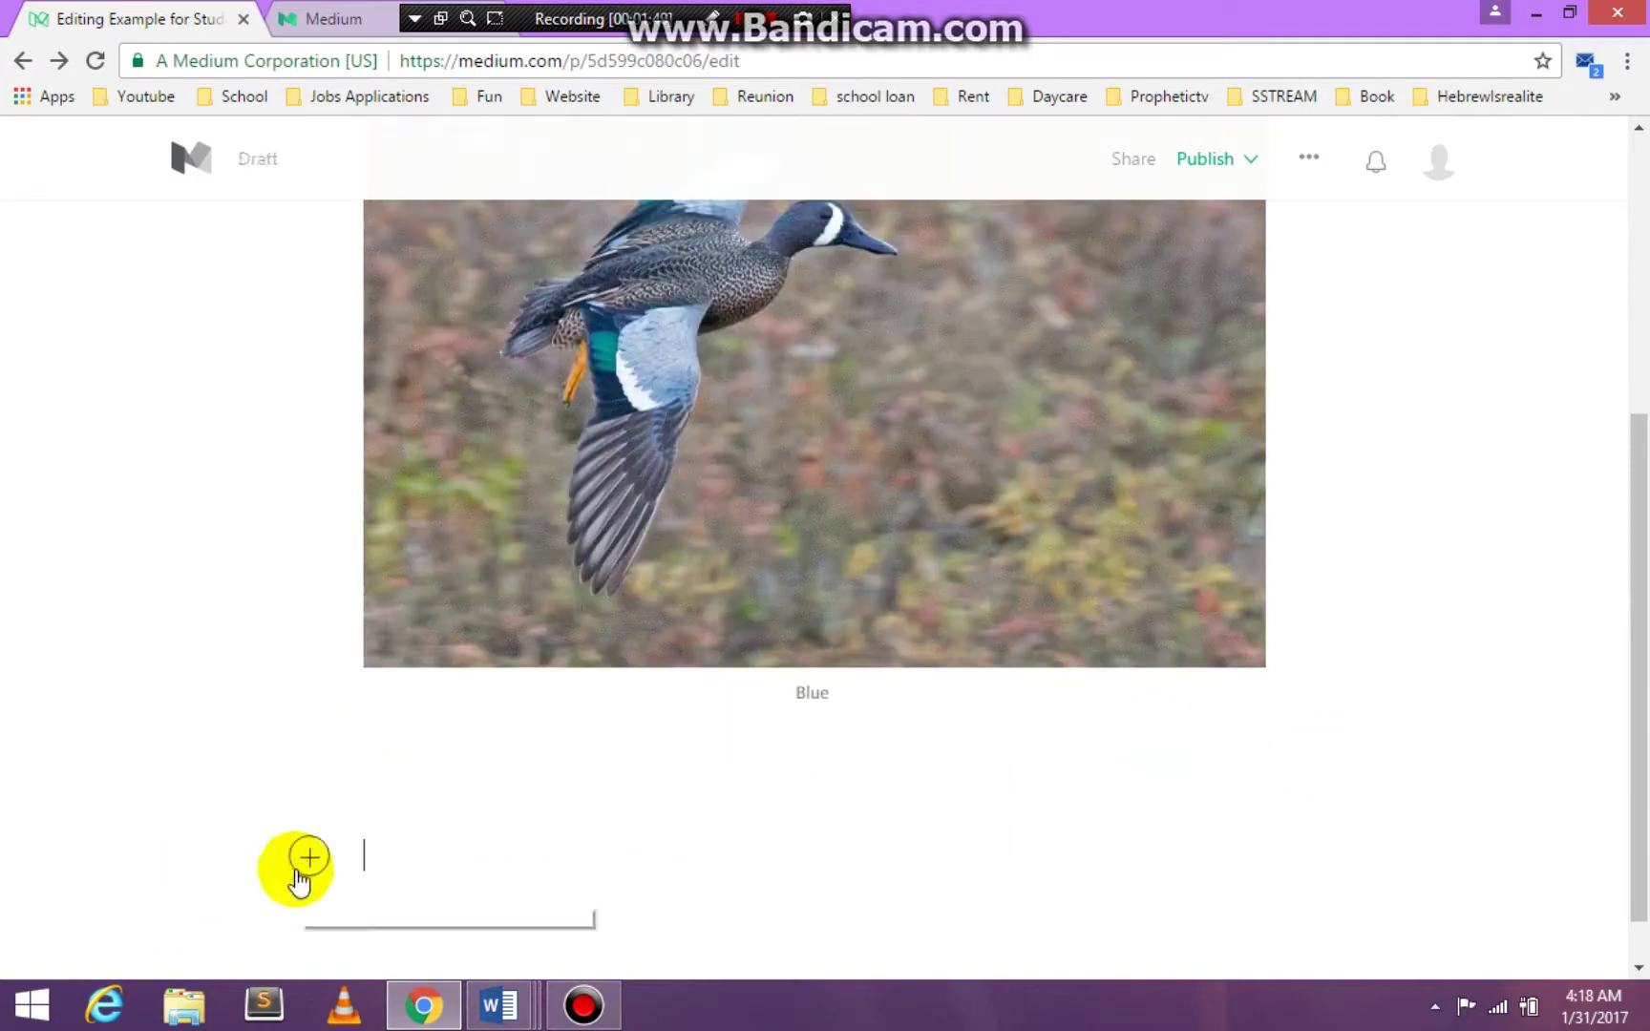
Step: Add the line 'I like blogs.' styled as a bold subheading, followed by an empty line
type("I like blogs.")
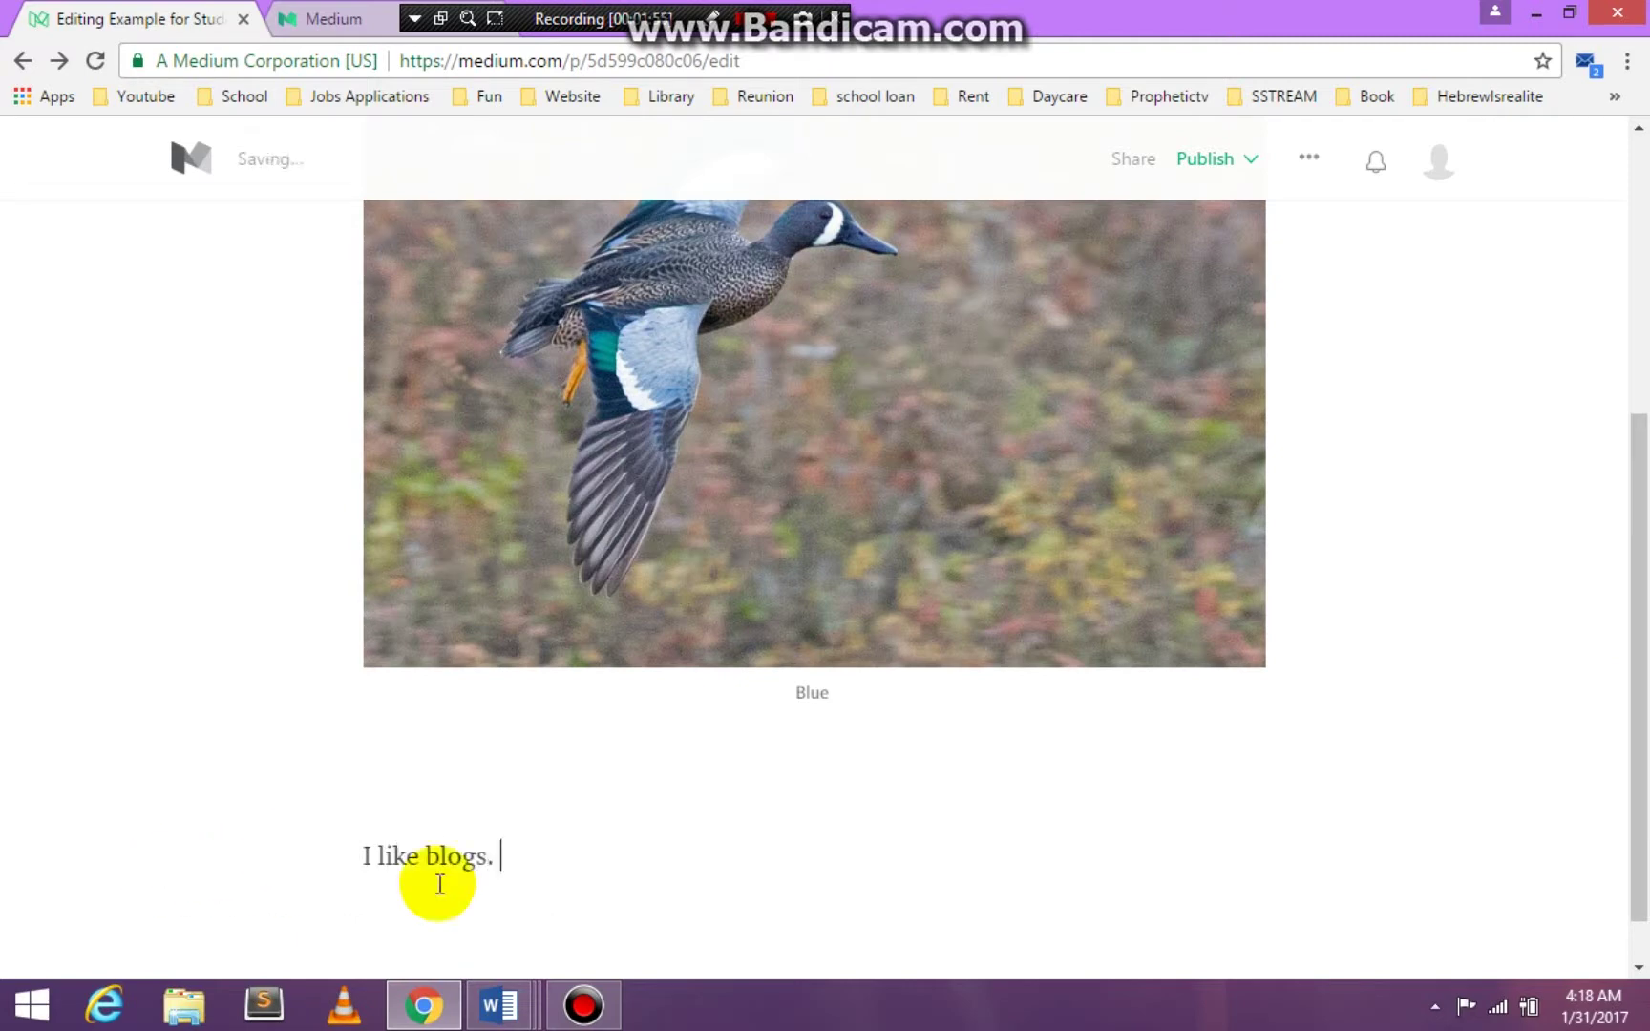
left_click(357, 858)
left_click_drag(357, 858, 499, 851)
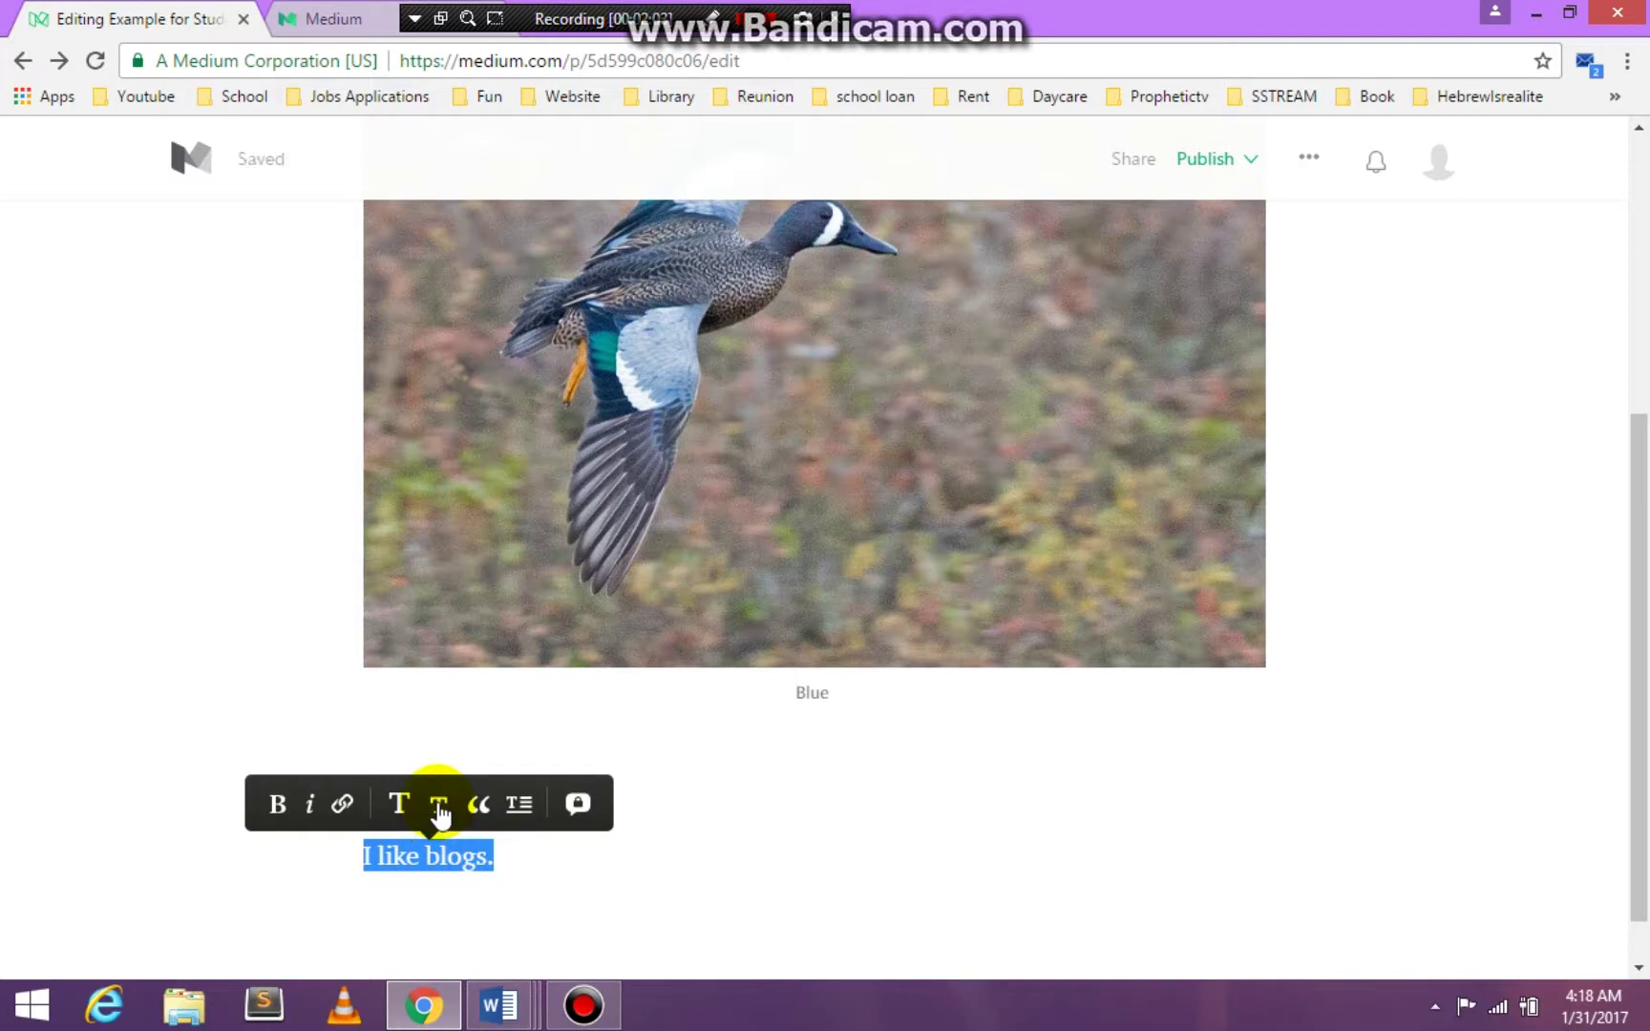
left_click(439, 809)
left_click(726, 855)
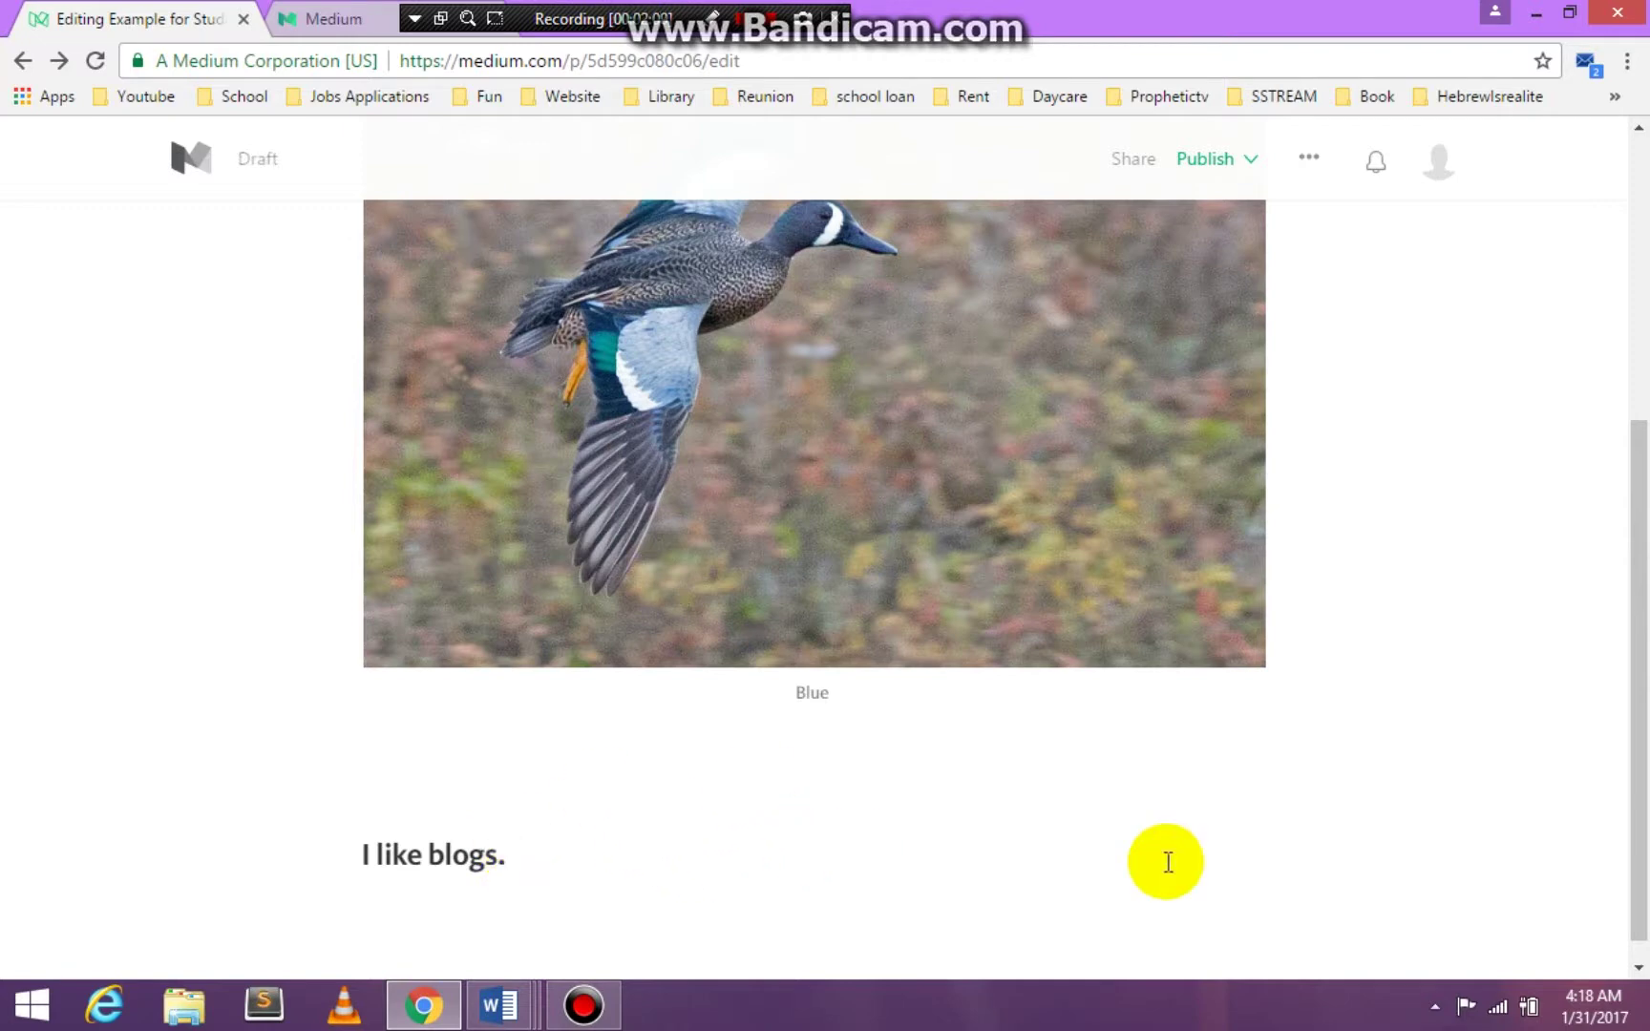
left_click_drag(1634, 701, 1644, 754)
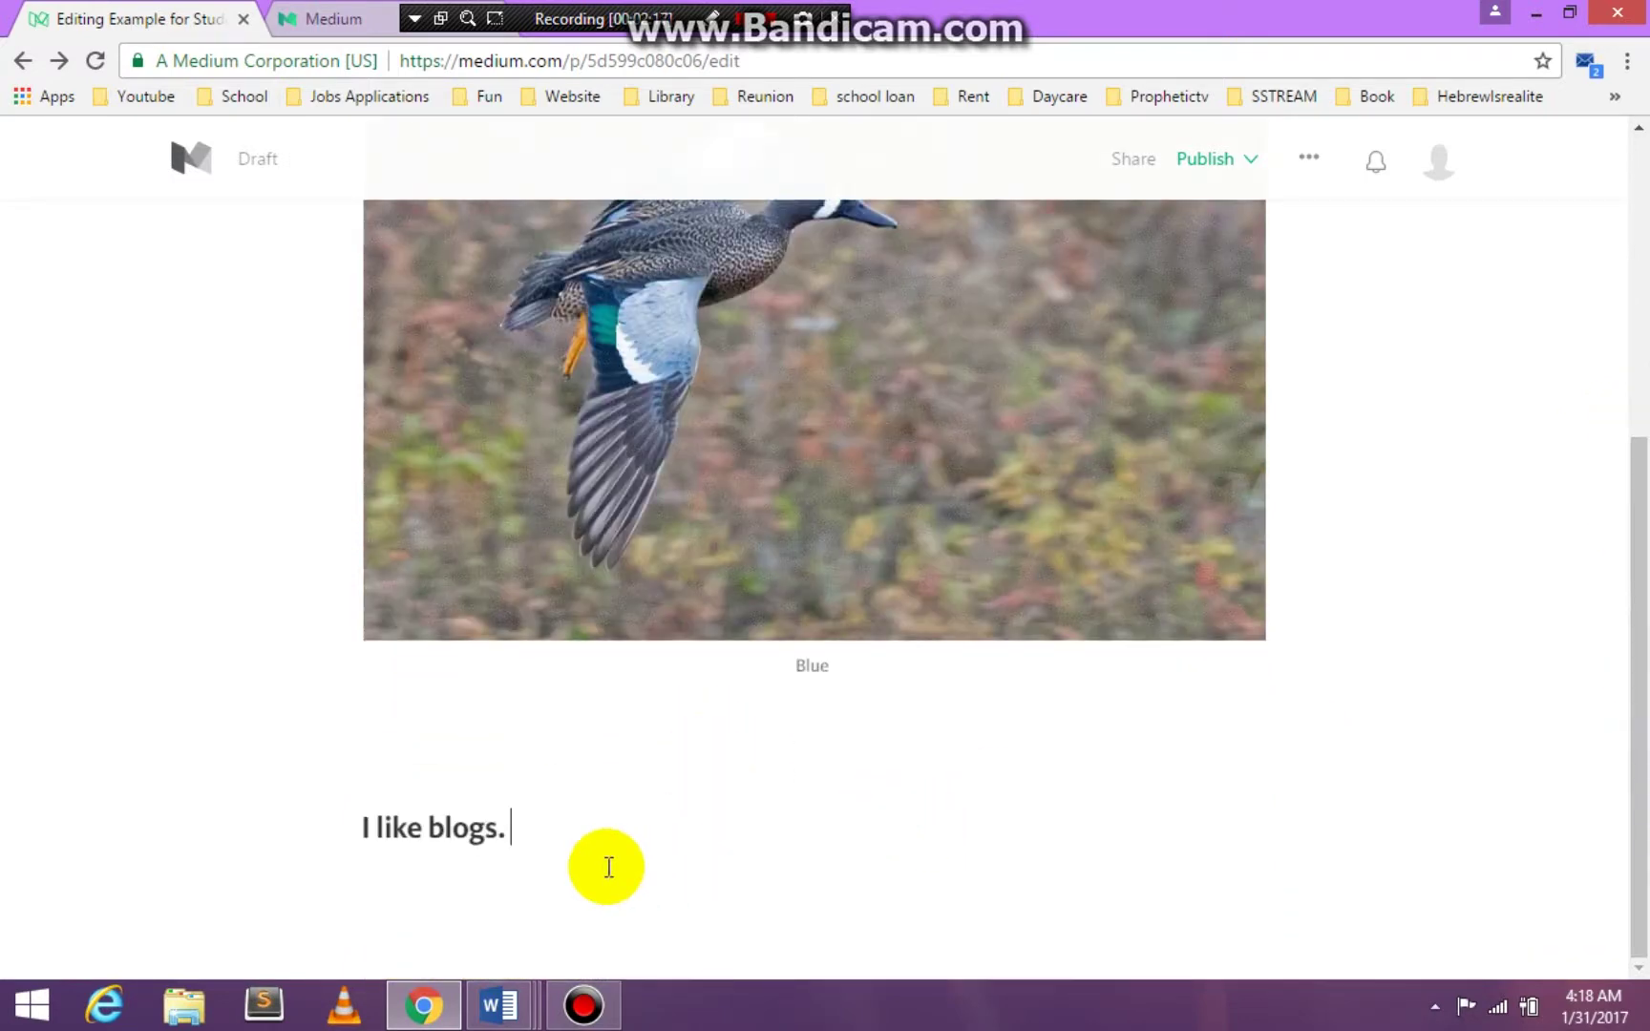
left_click(580, 864)
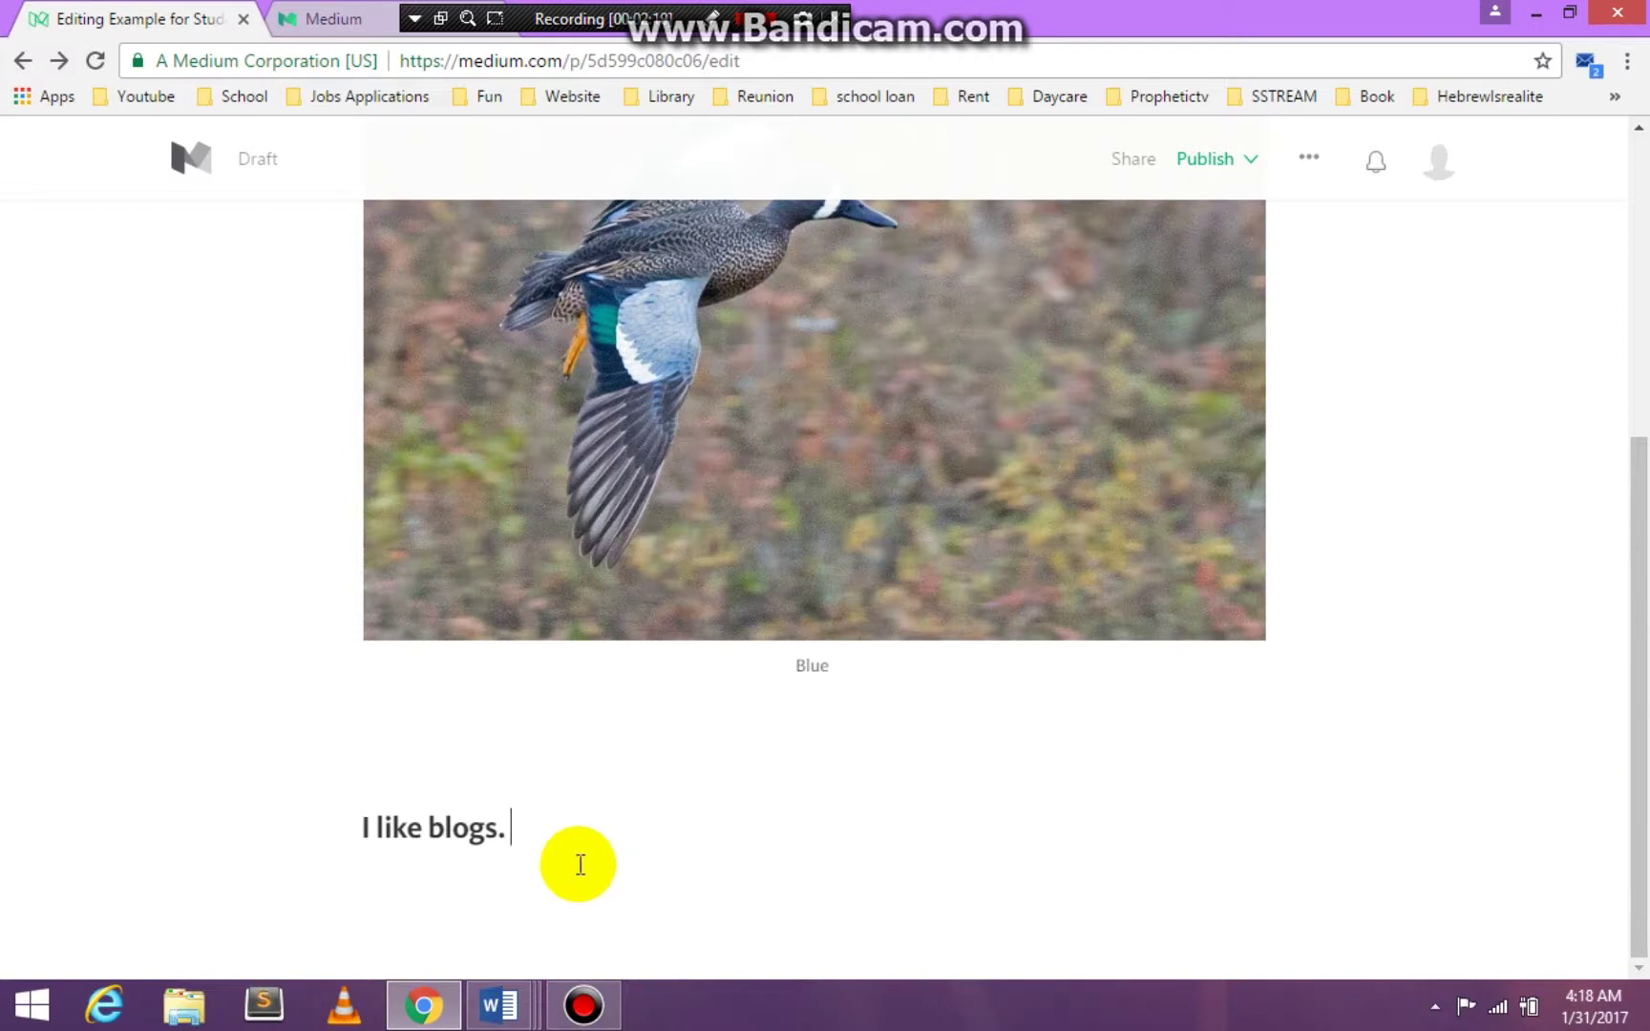
key("Return")
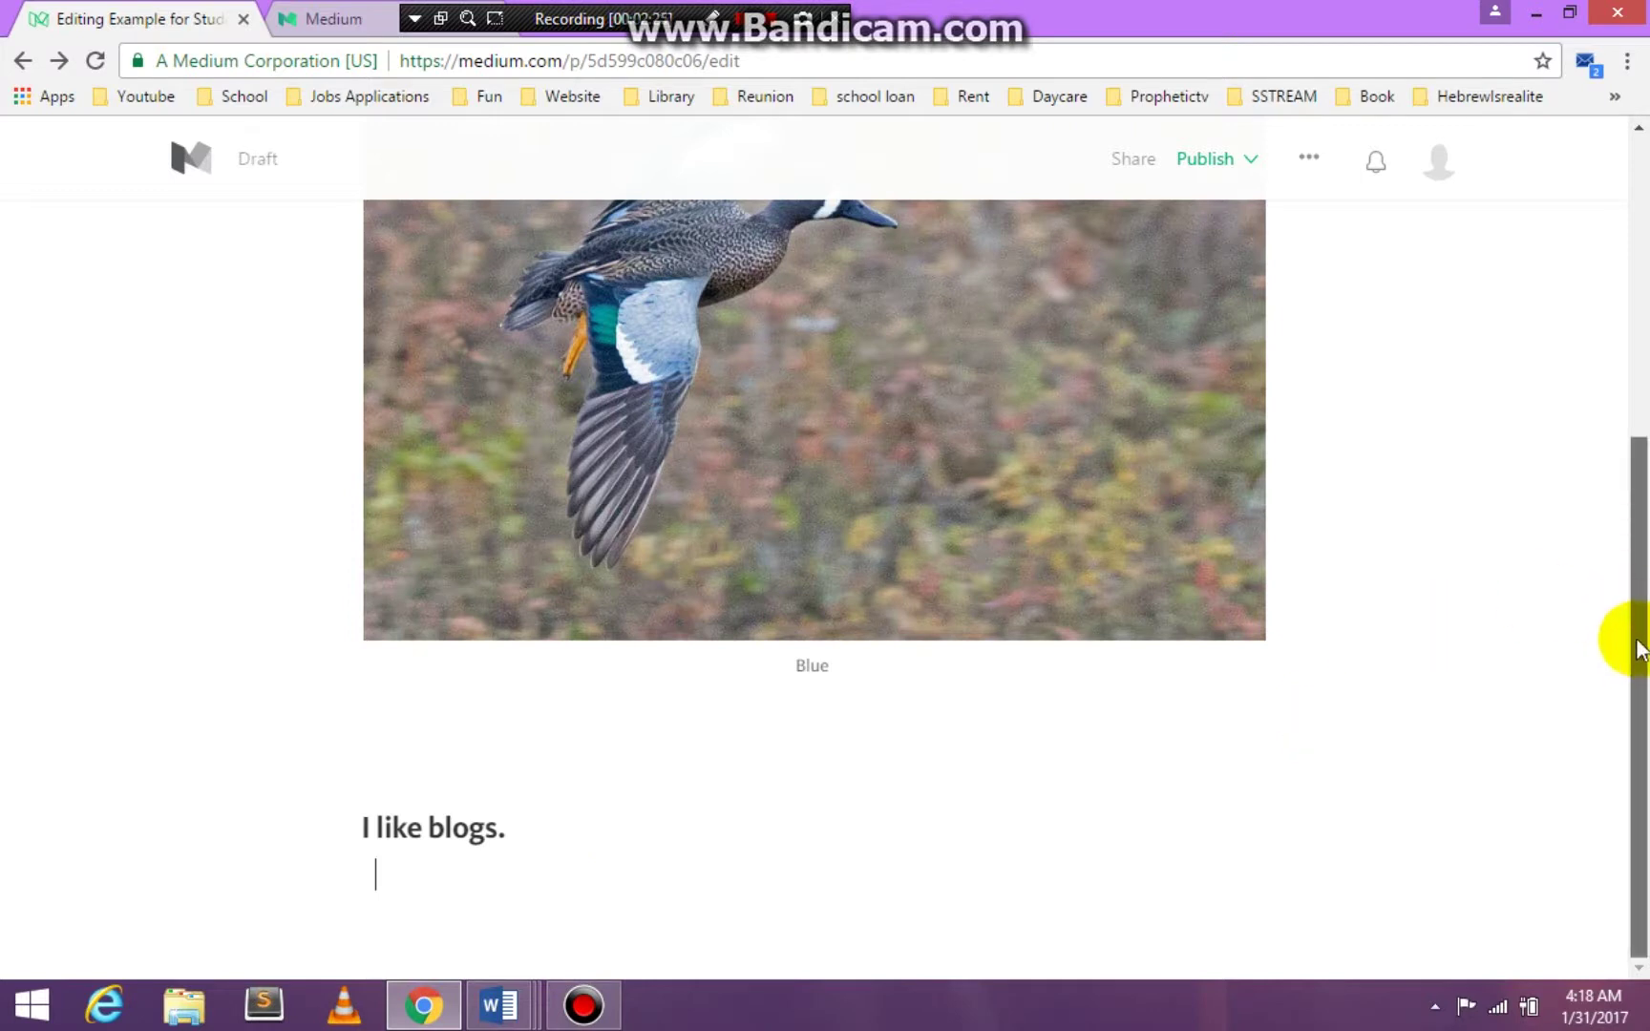
left_click_drag(1624, 636, 1621, 611)
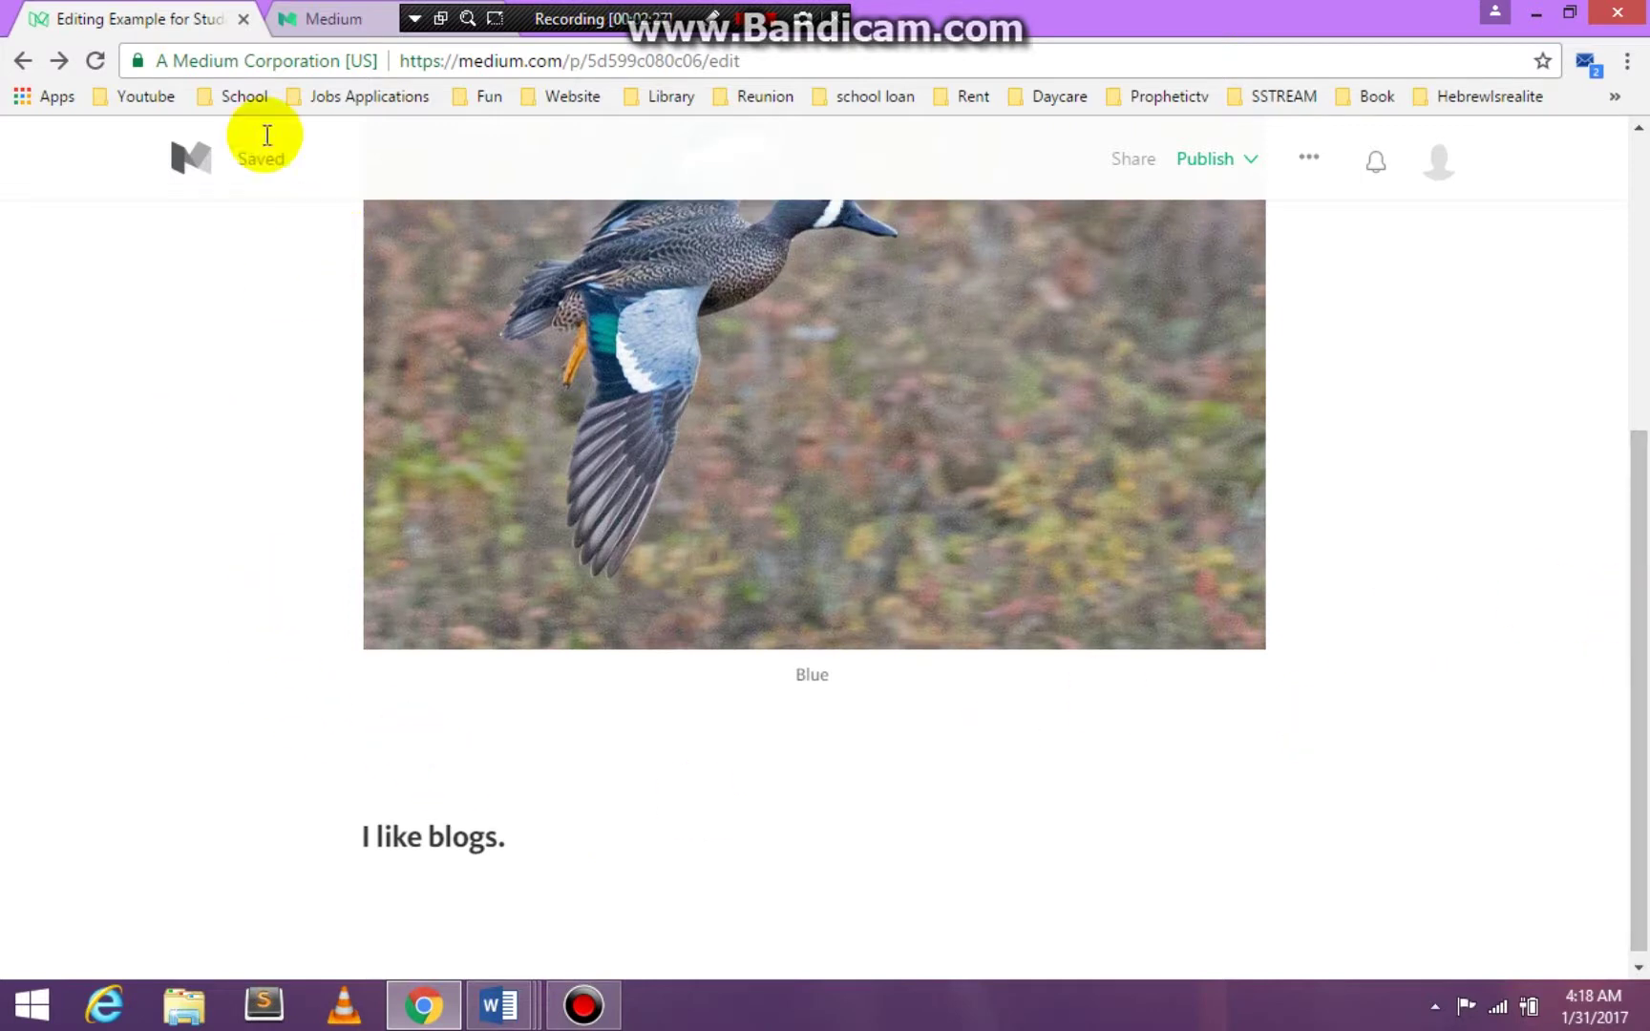
Step: Go to youtube.com in the other browser tab
left_click(309, 17)
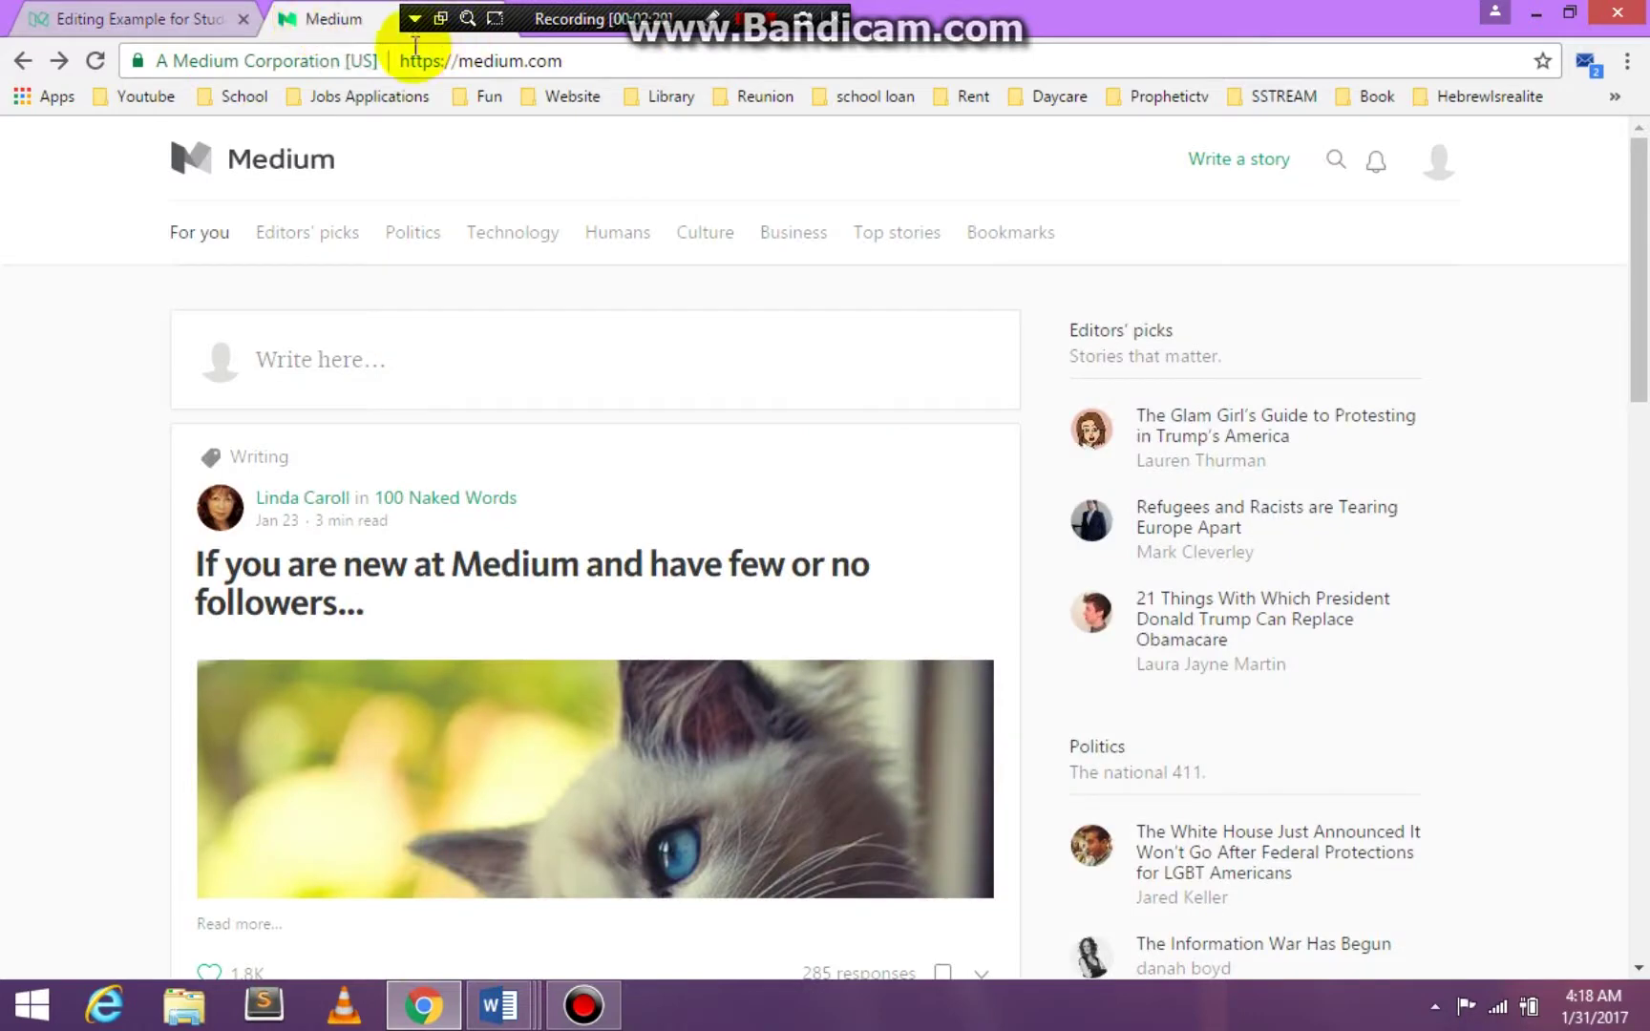
left_click(541, 67)
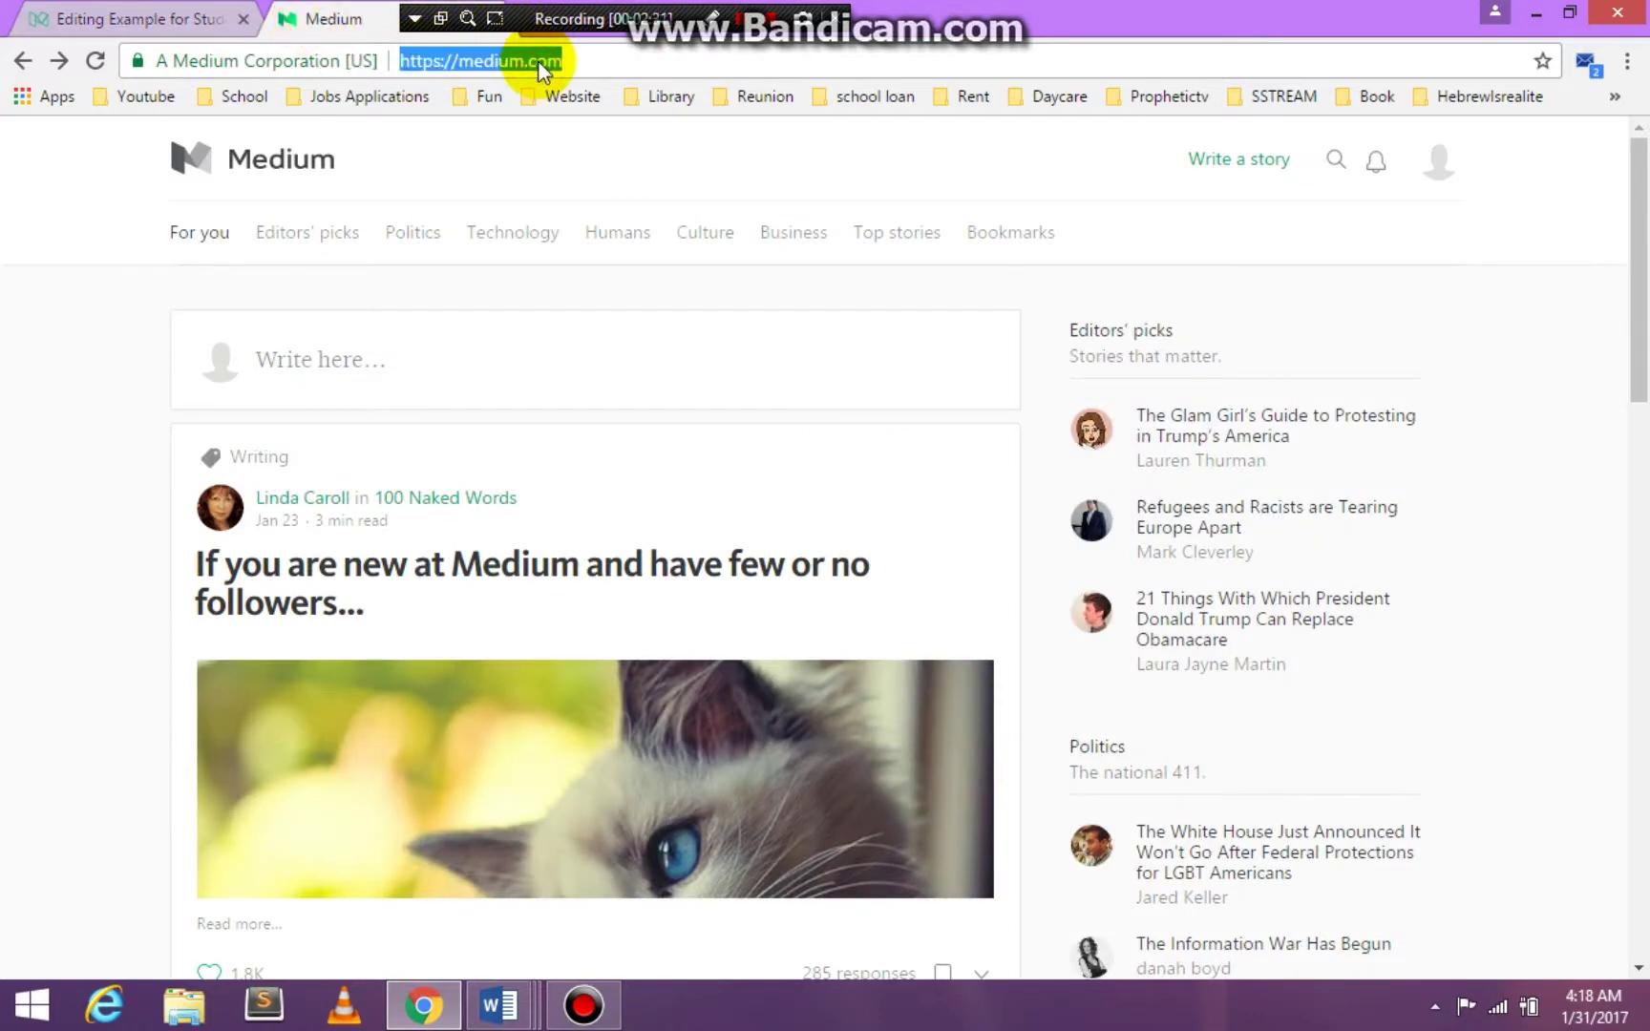
type("youtube")
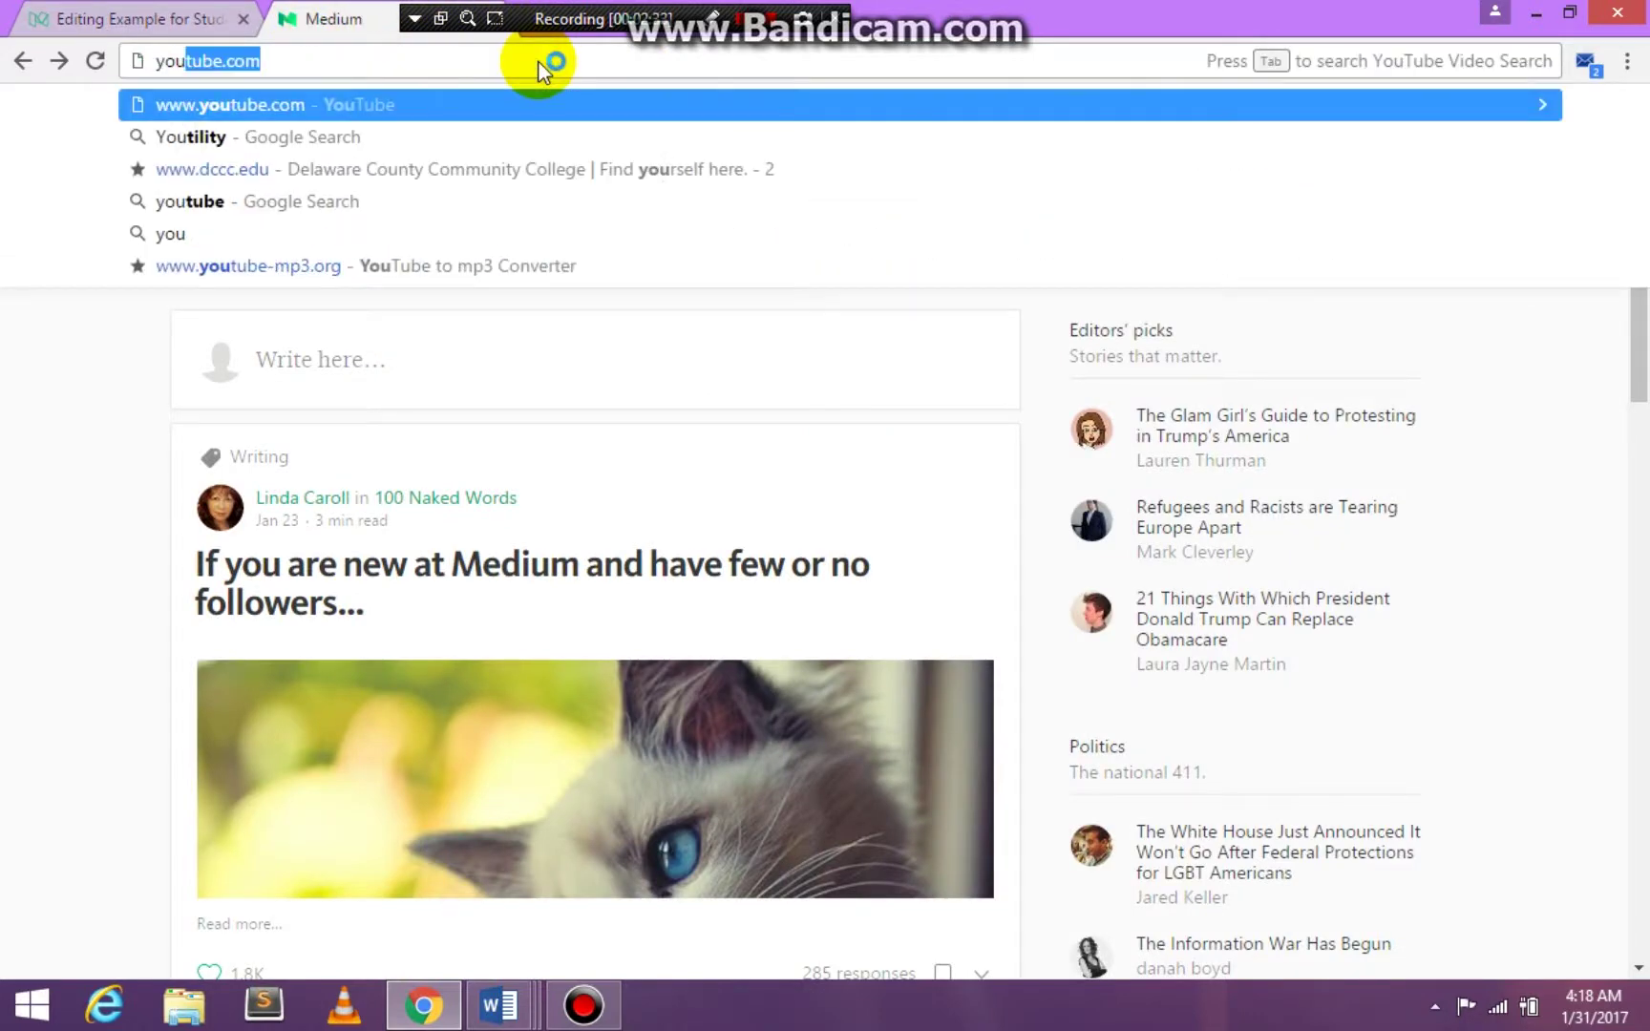
key("Return")
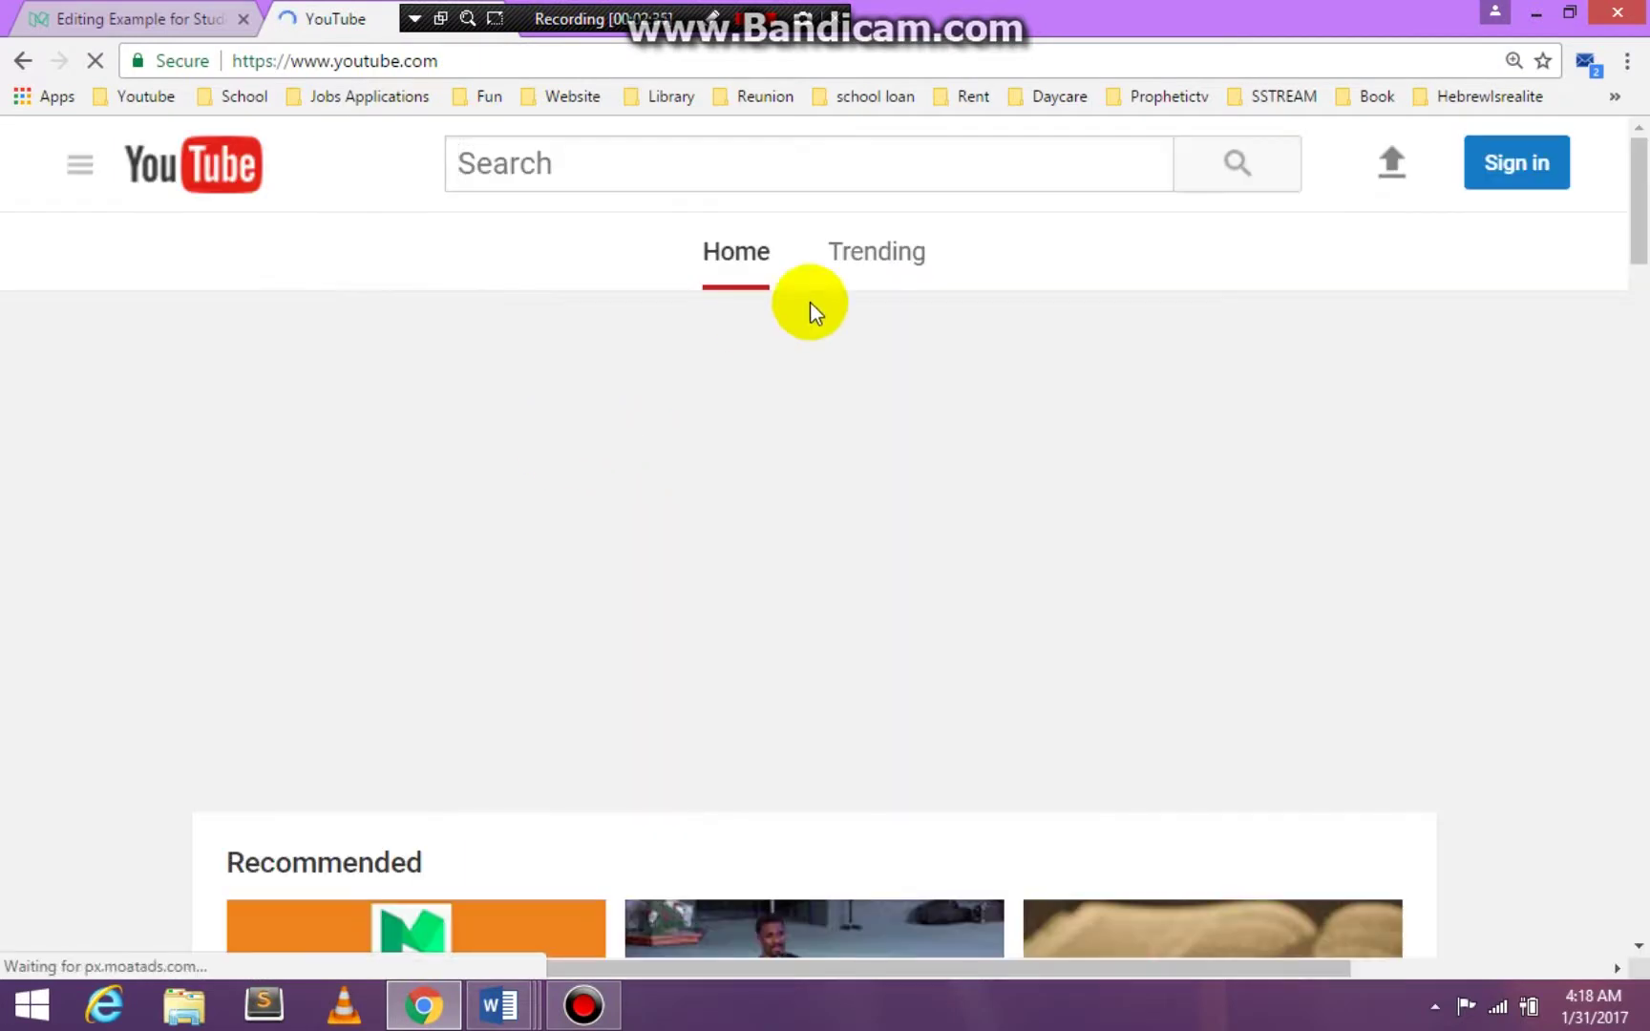
Step: Search the tutor's name with 'intro to word' and list the channel's uploaded videos
left_click(574, 163)
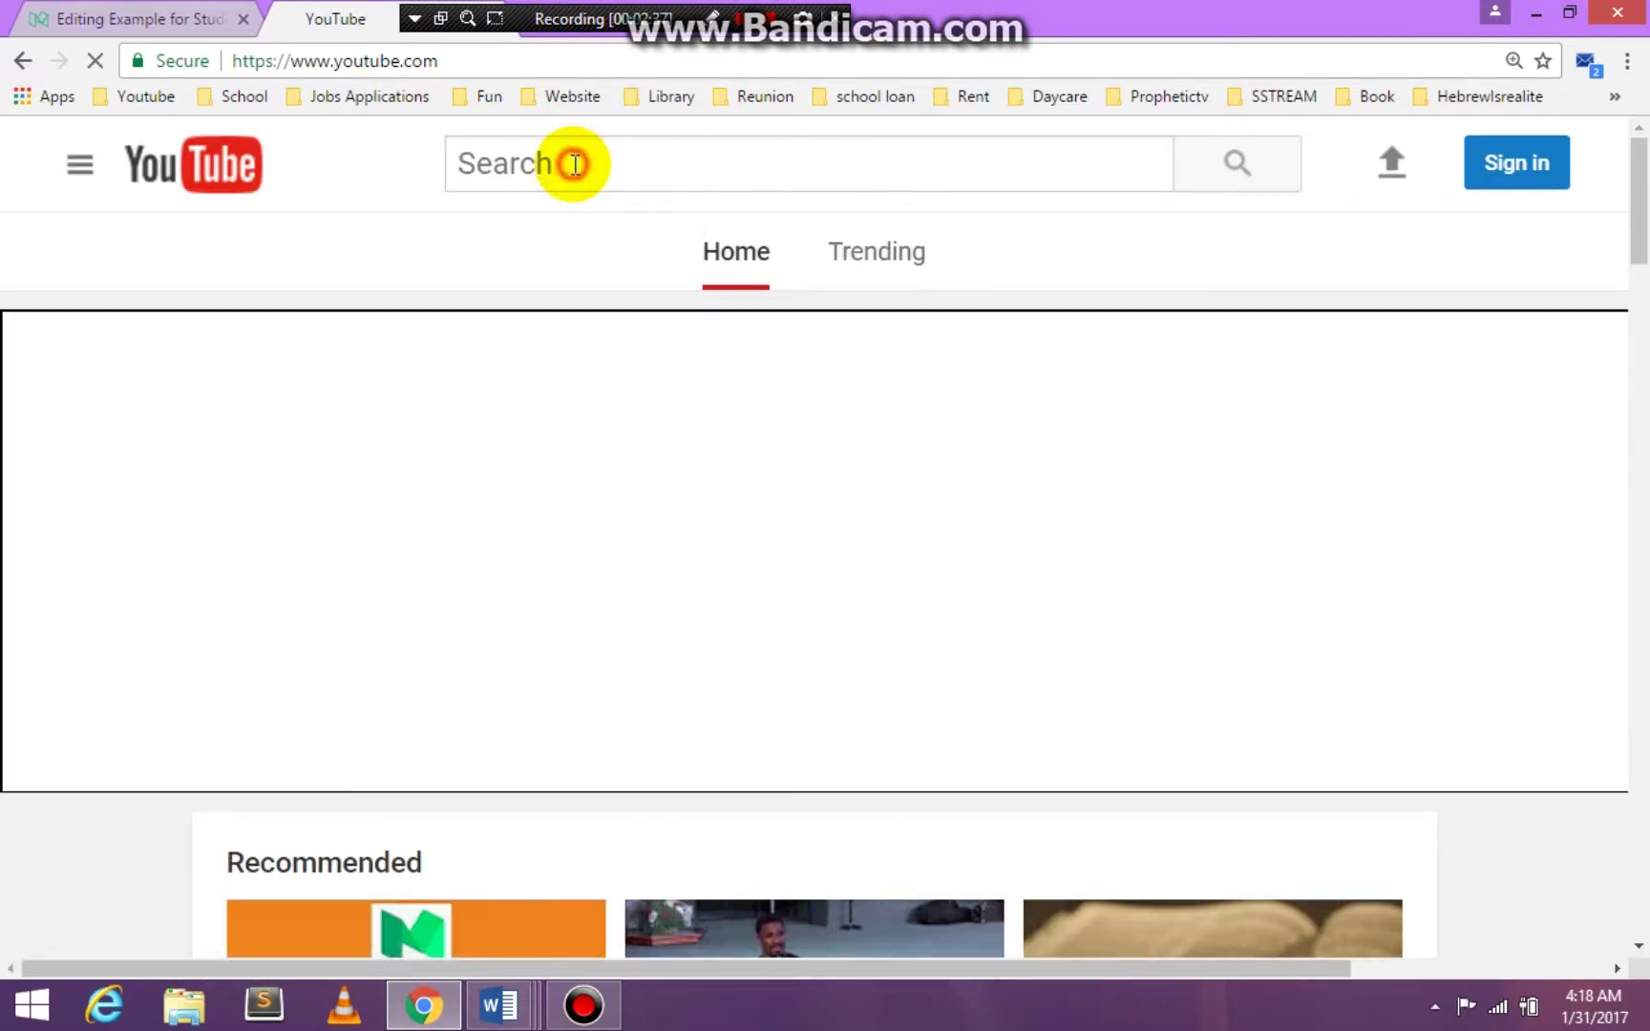
type("Denise Scott")
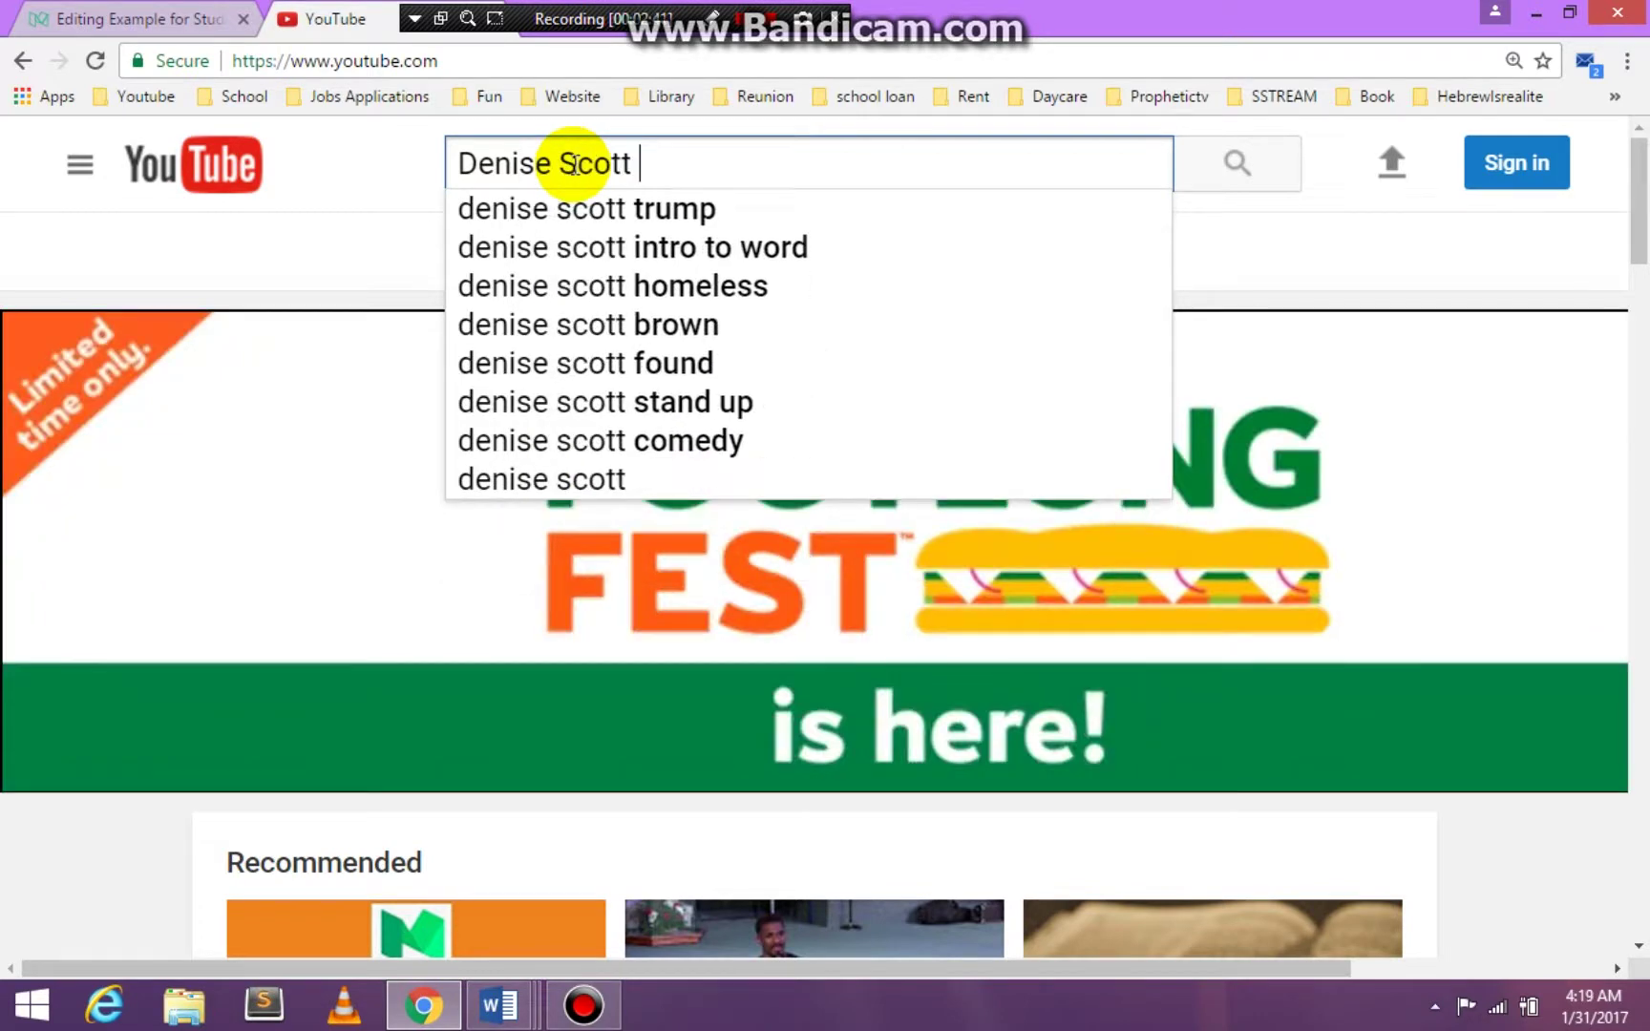
left_click(615, 250)
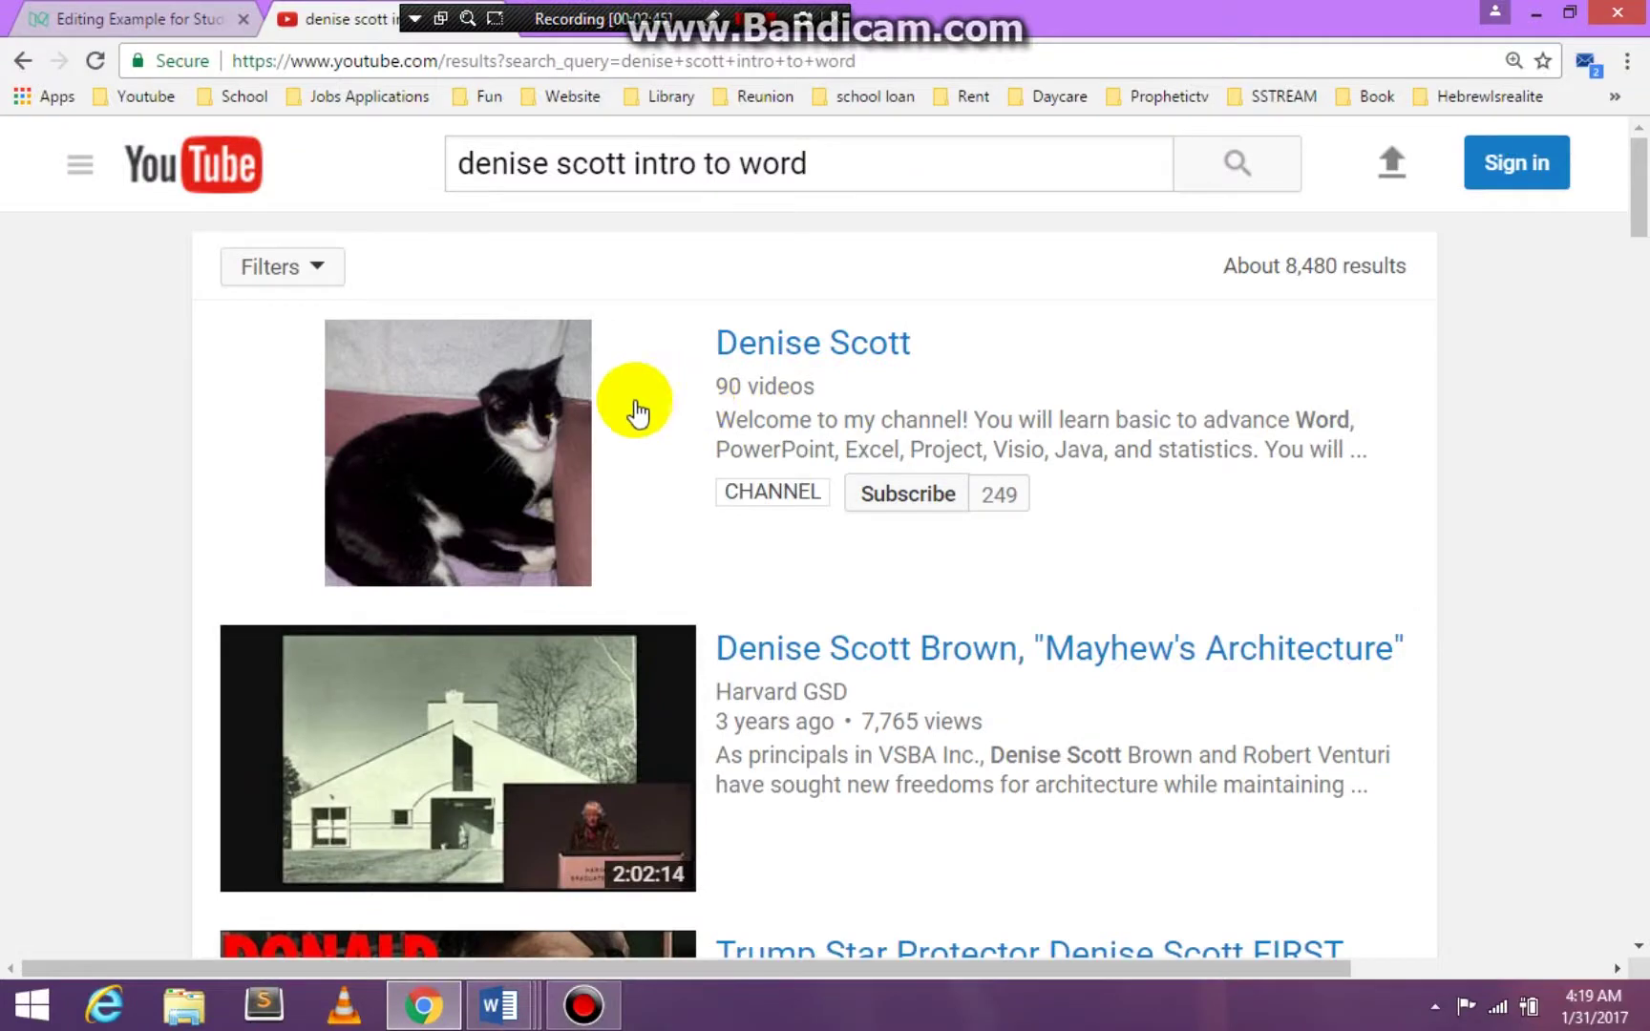
left_click(754, 356)
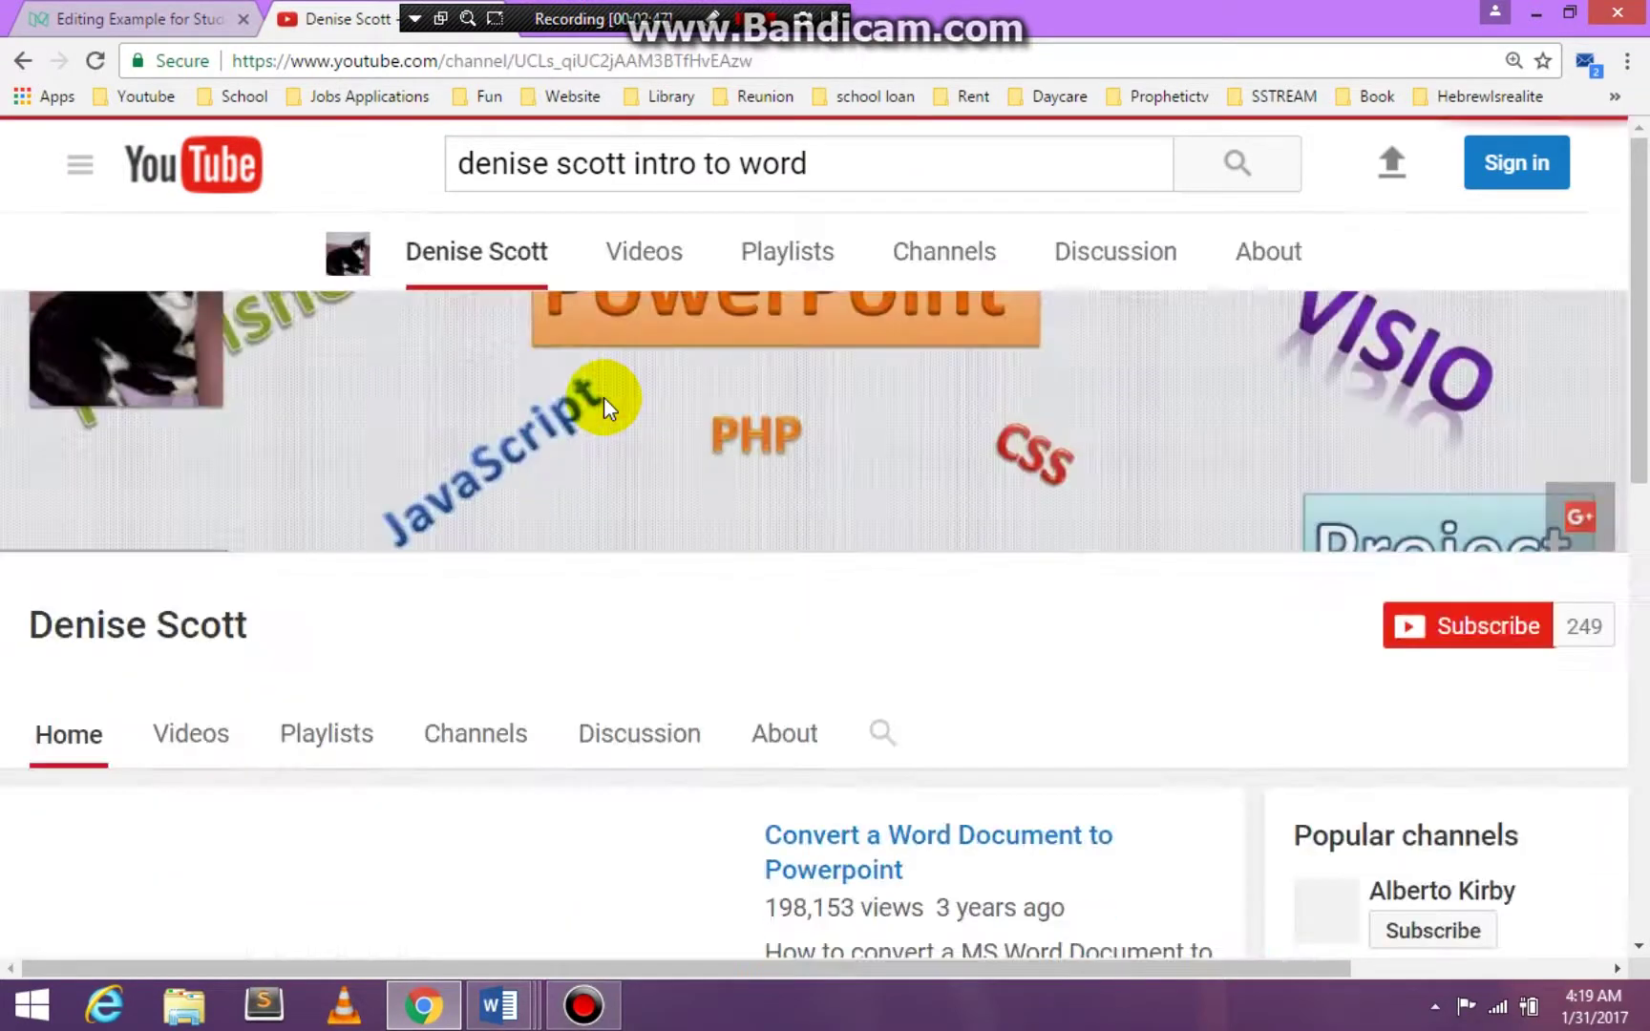
left_click(186, 737)
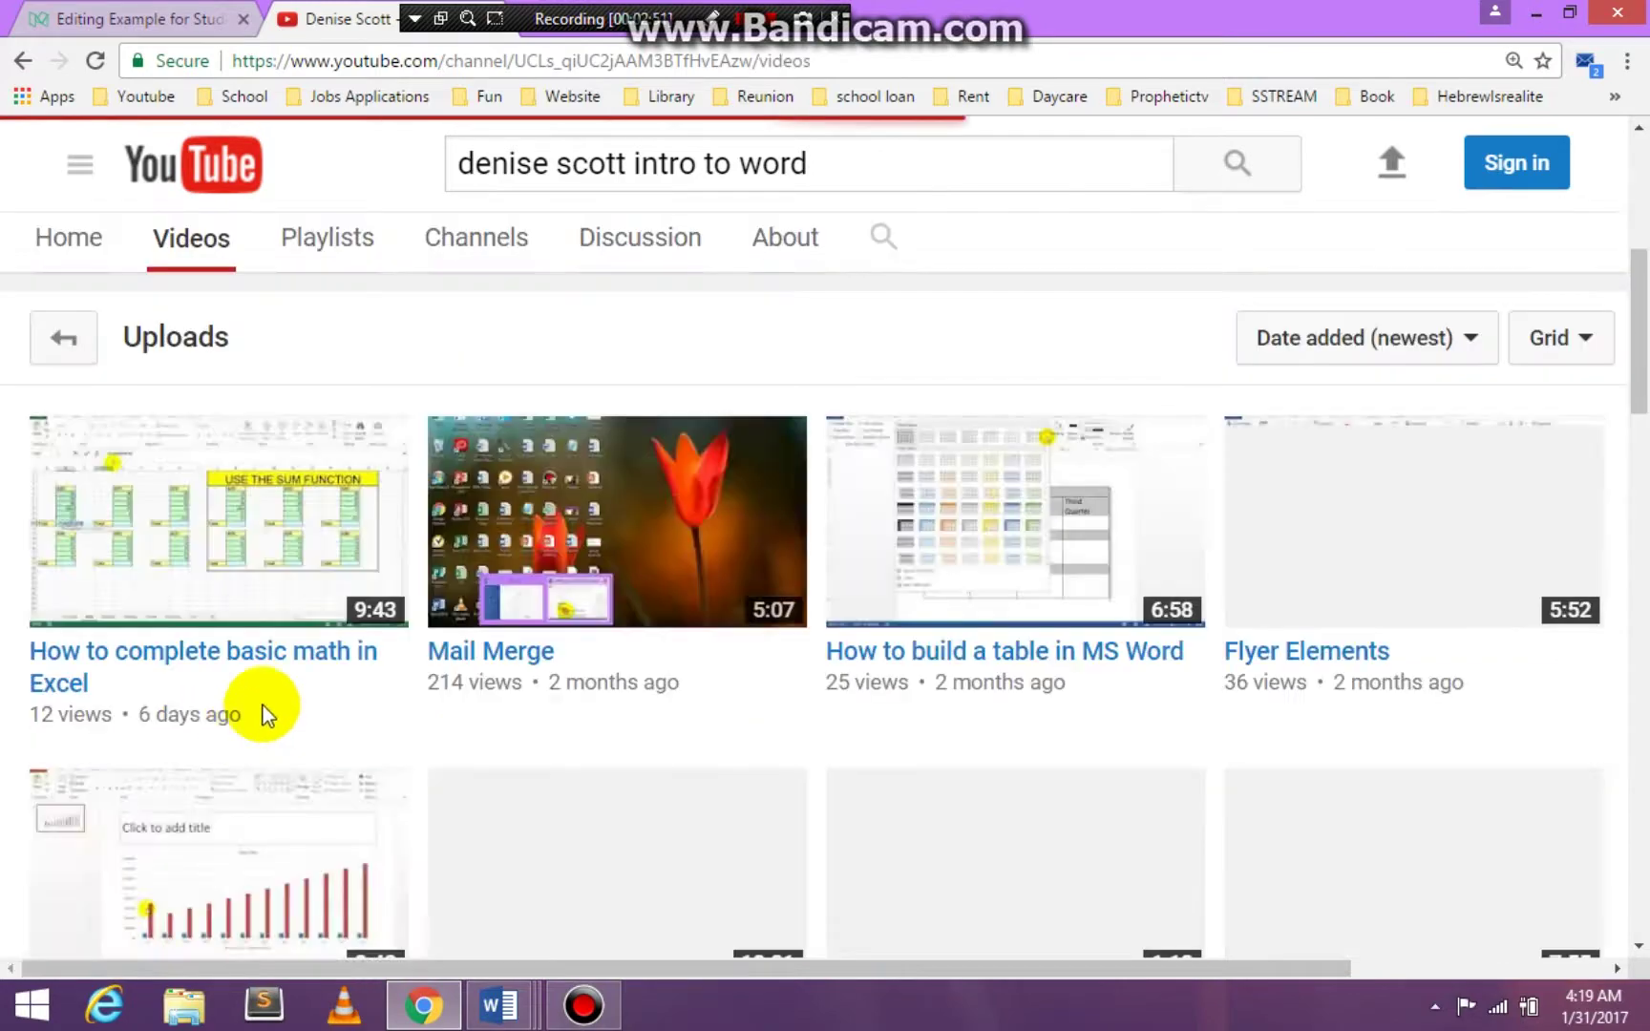
Step: Open 'How to complete basic math in Excel', pause it at 0:01, and copy its URL
left_click(276, 554)
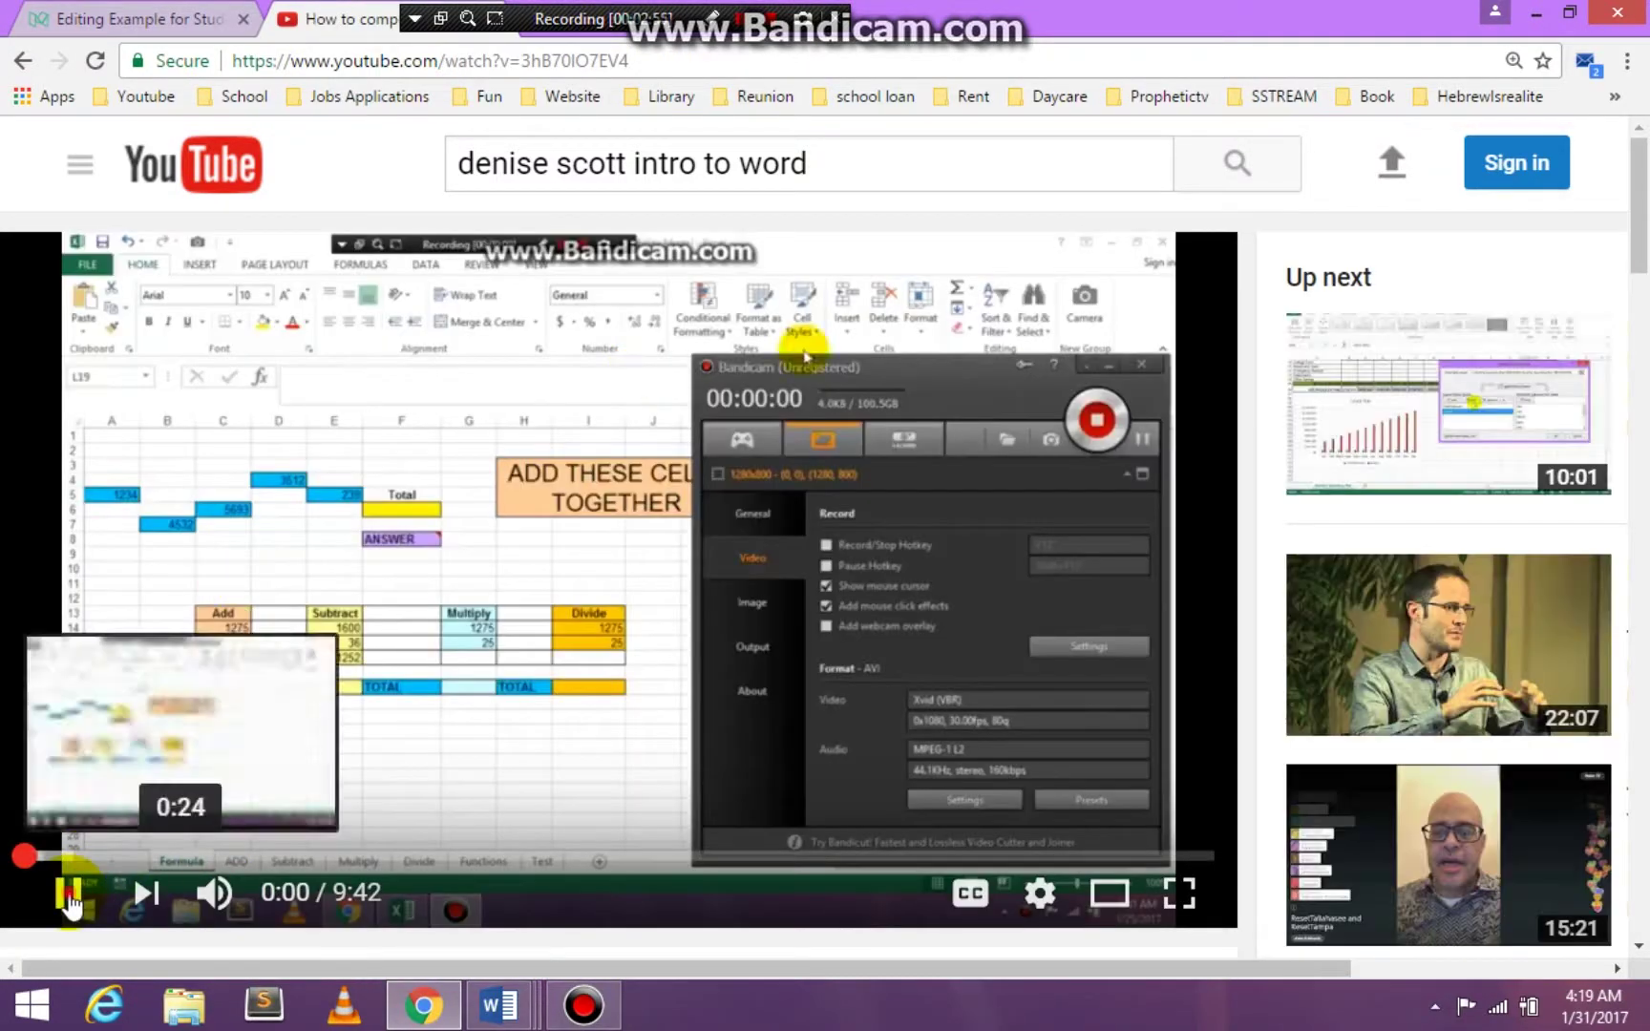
left_click(69, 897)
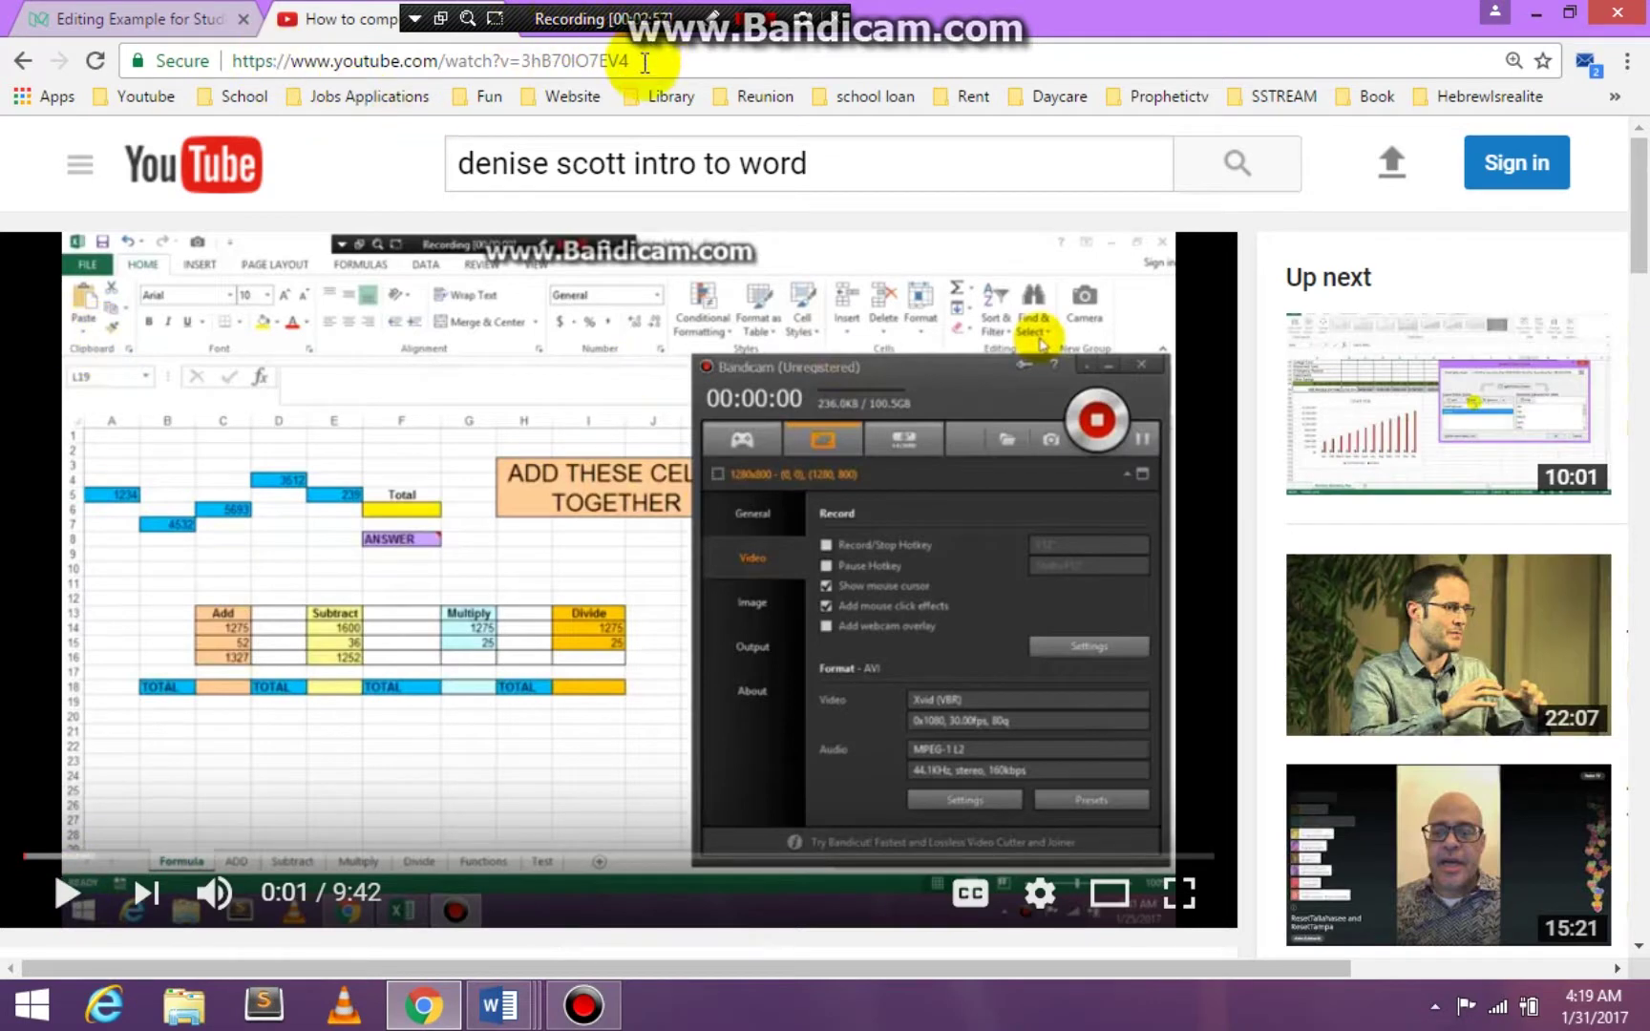
left_click(382, 59)
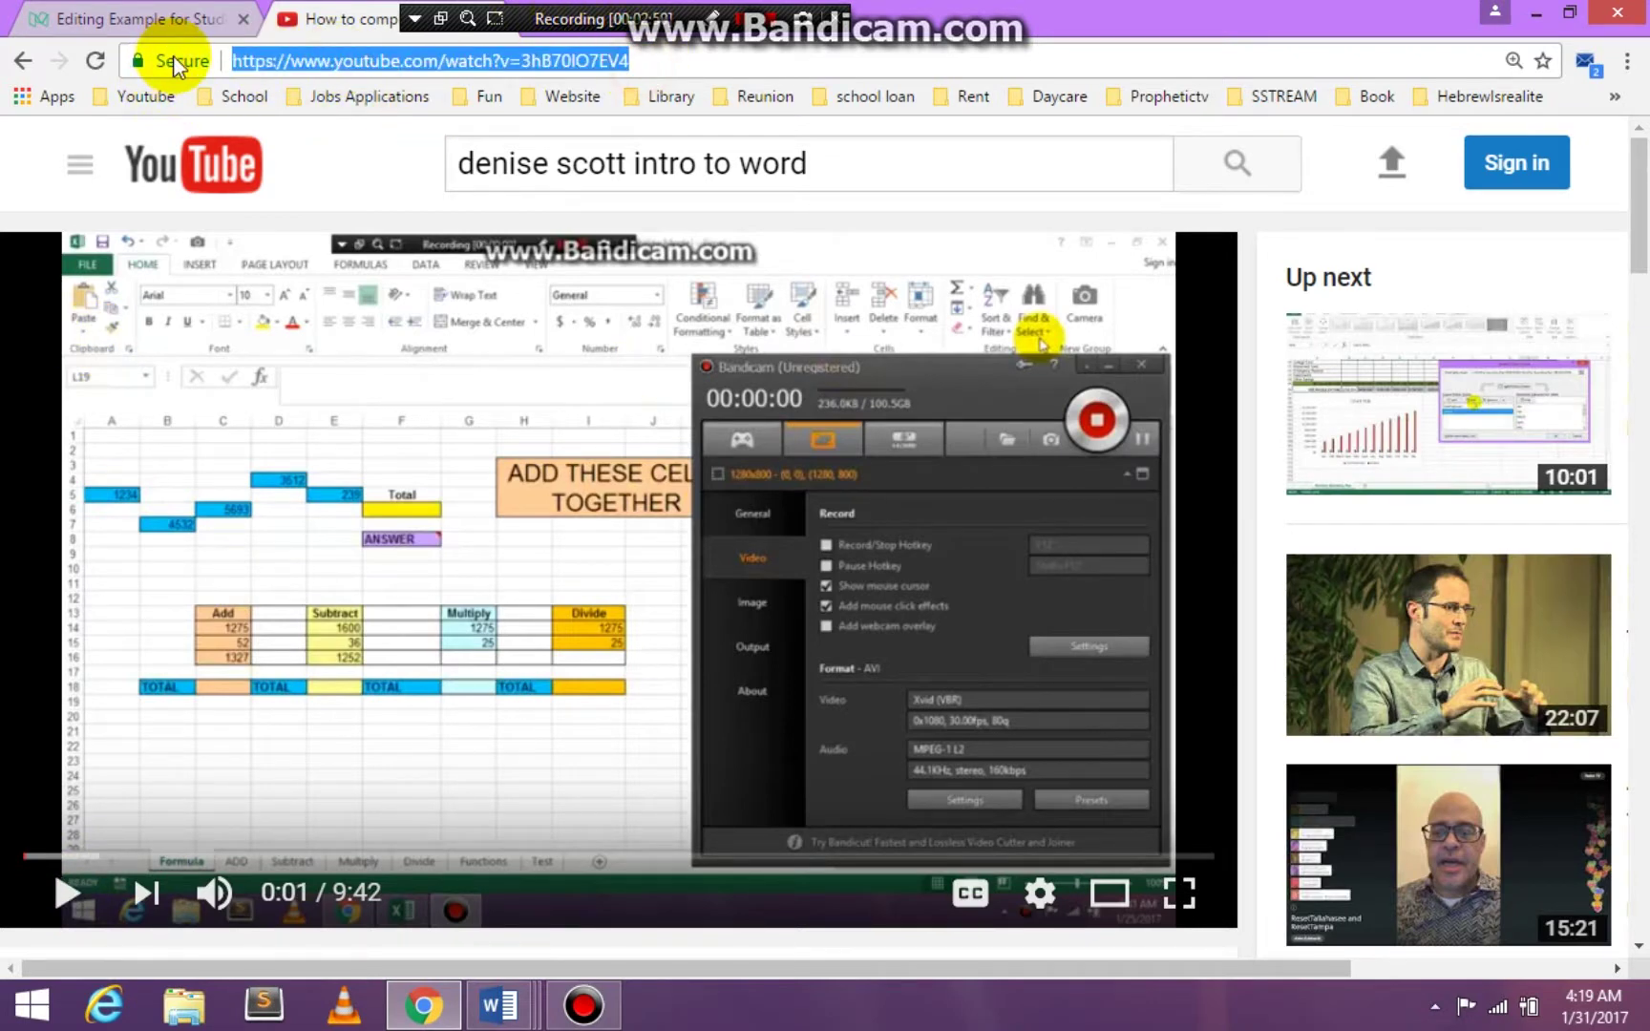
right_click(260, 67)
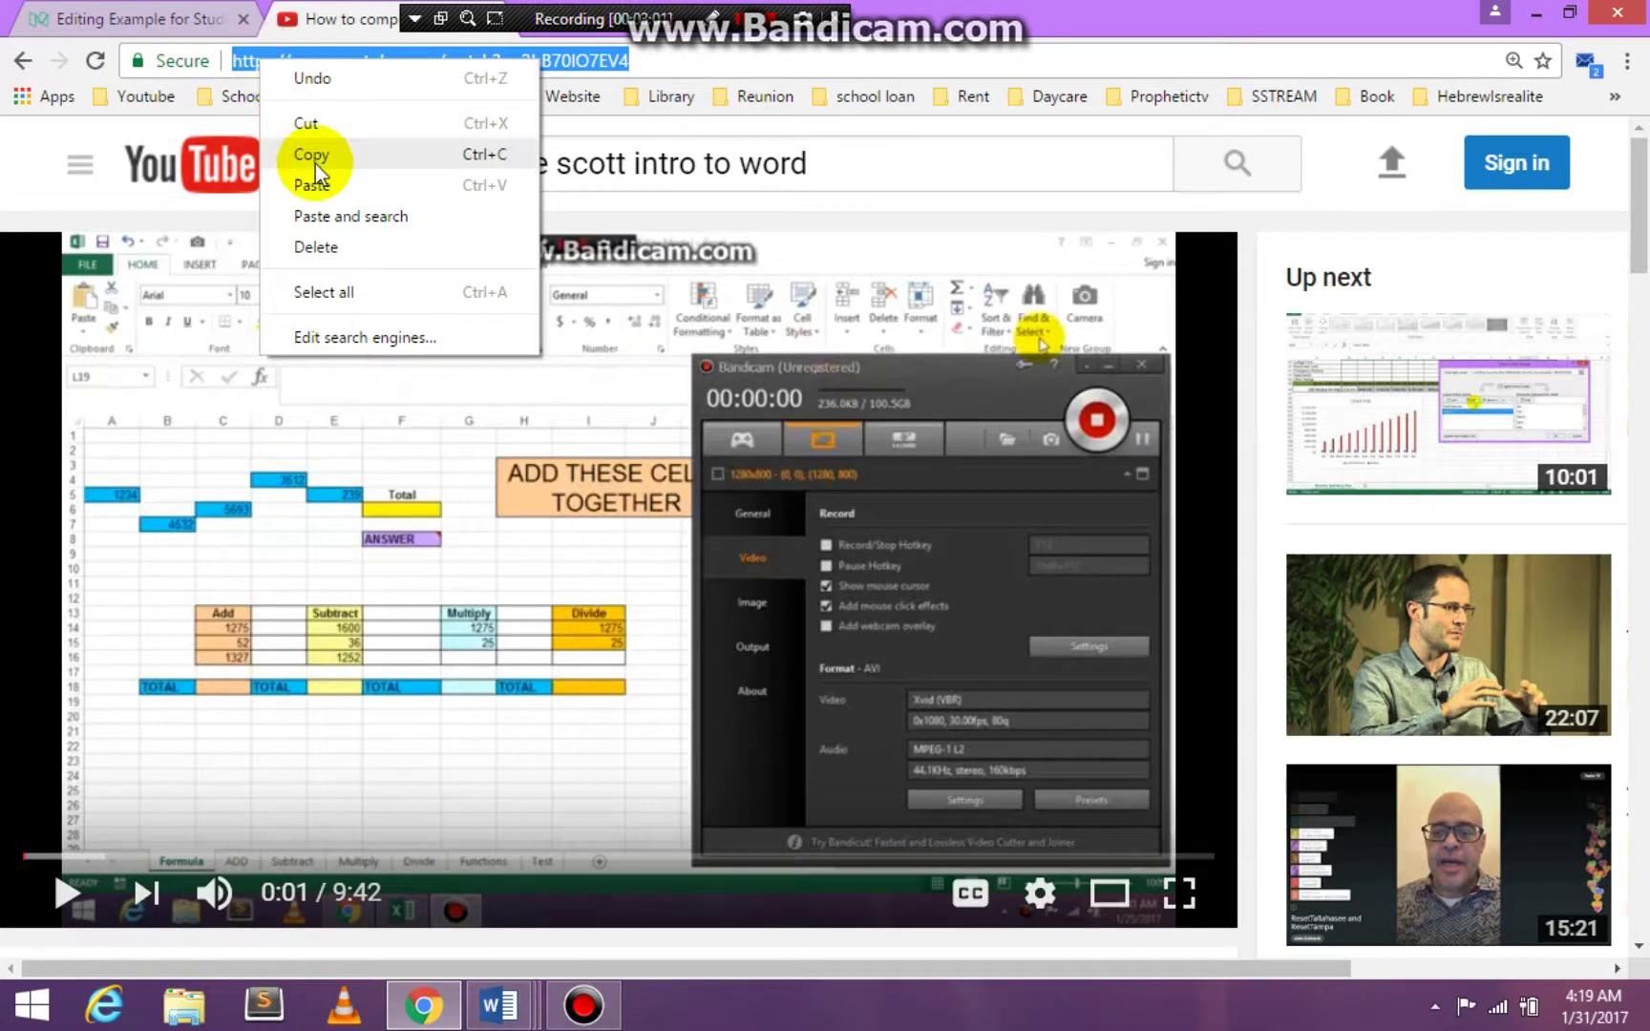
left_click(312, 155)
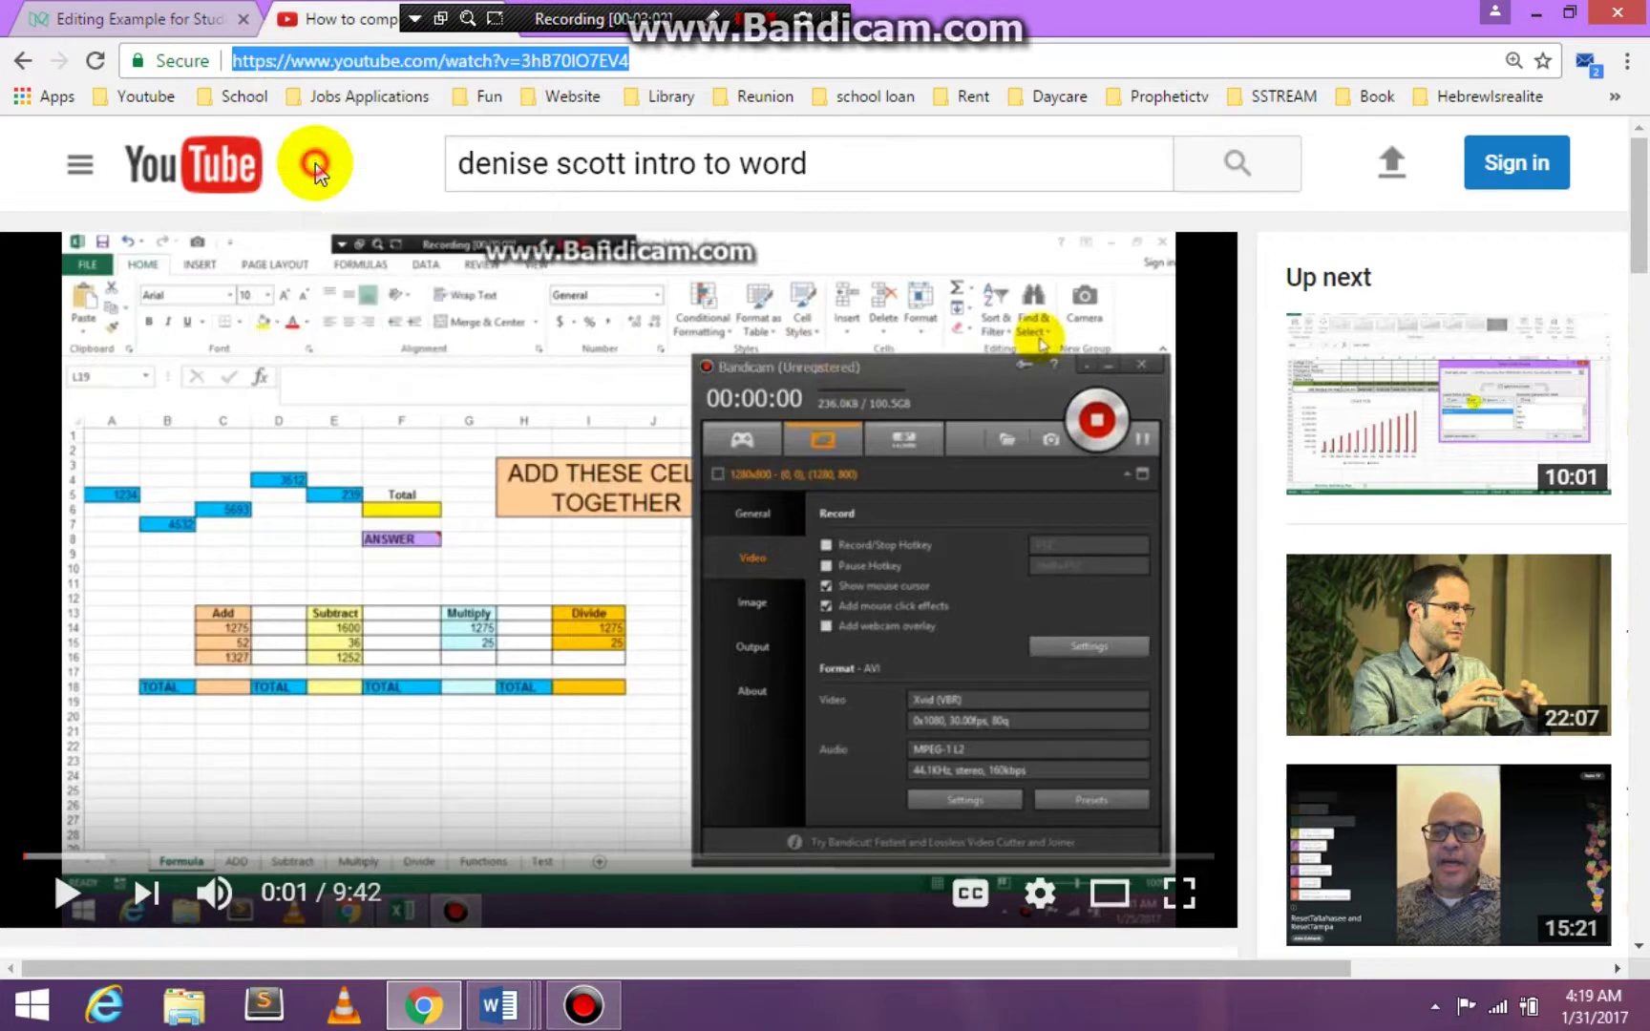
Step: Paste the Excel video's URL below 'I like blogs.' in the Medium draft to embed it
left_click(157, 21)
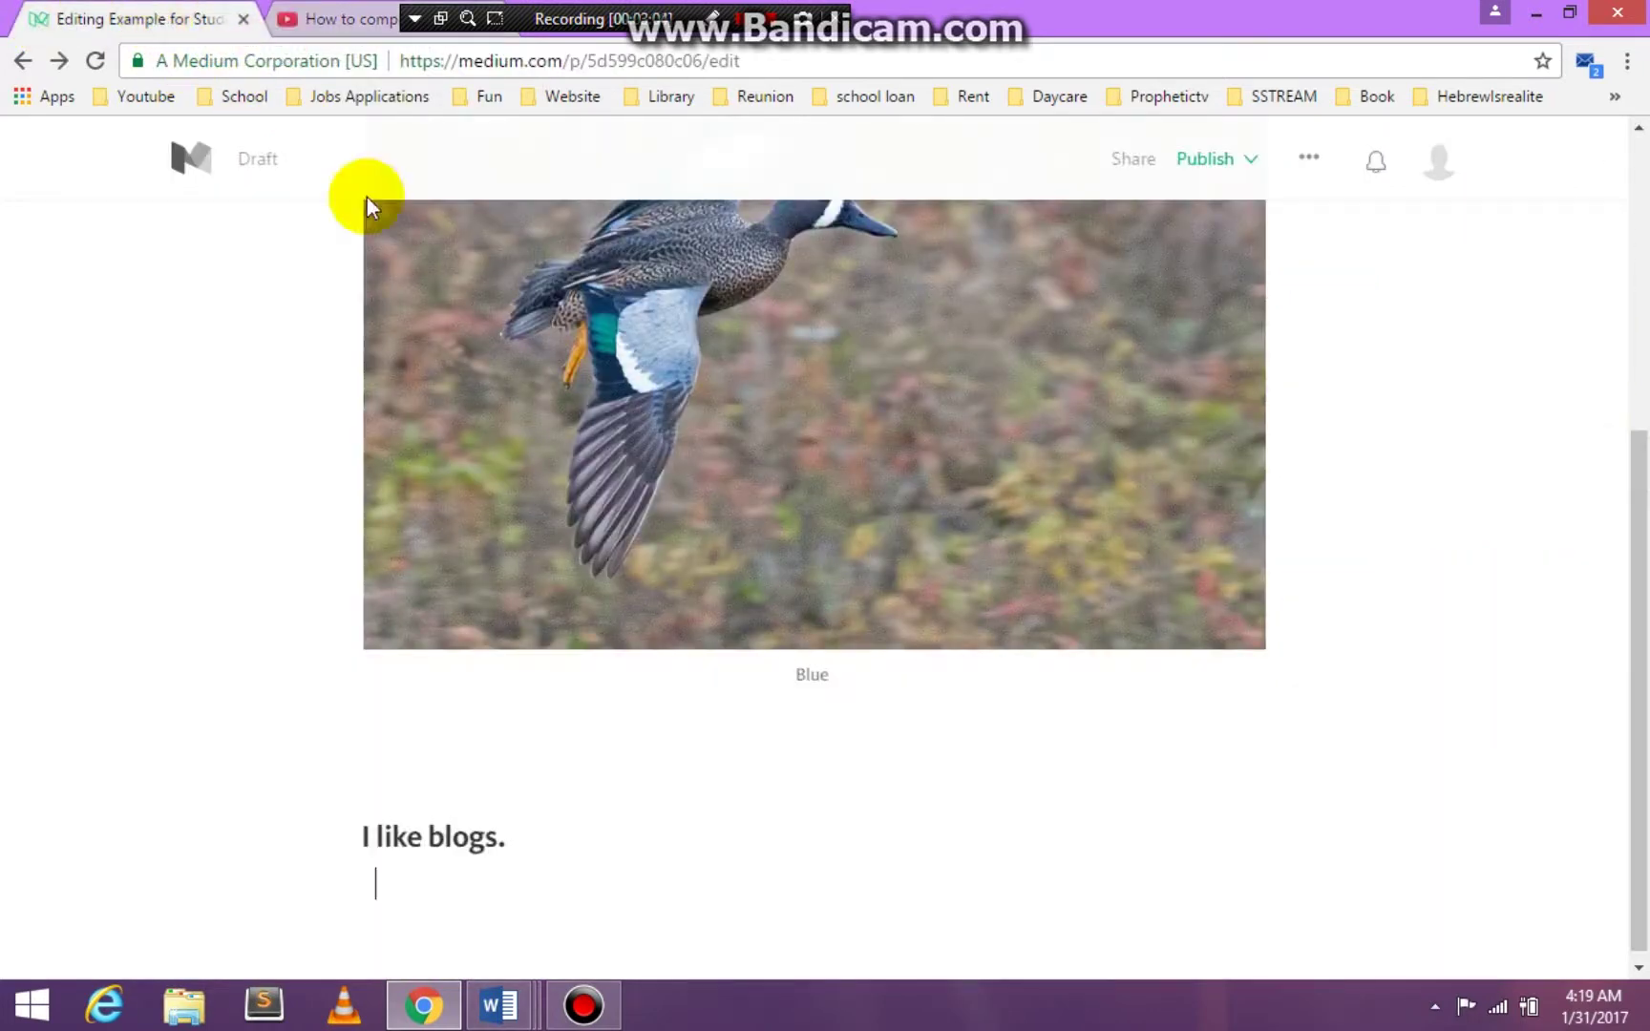
right_click(390, 890)
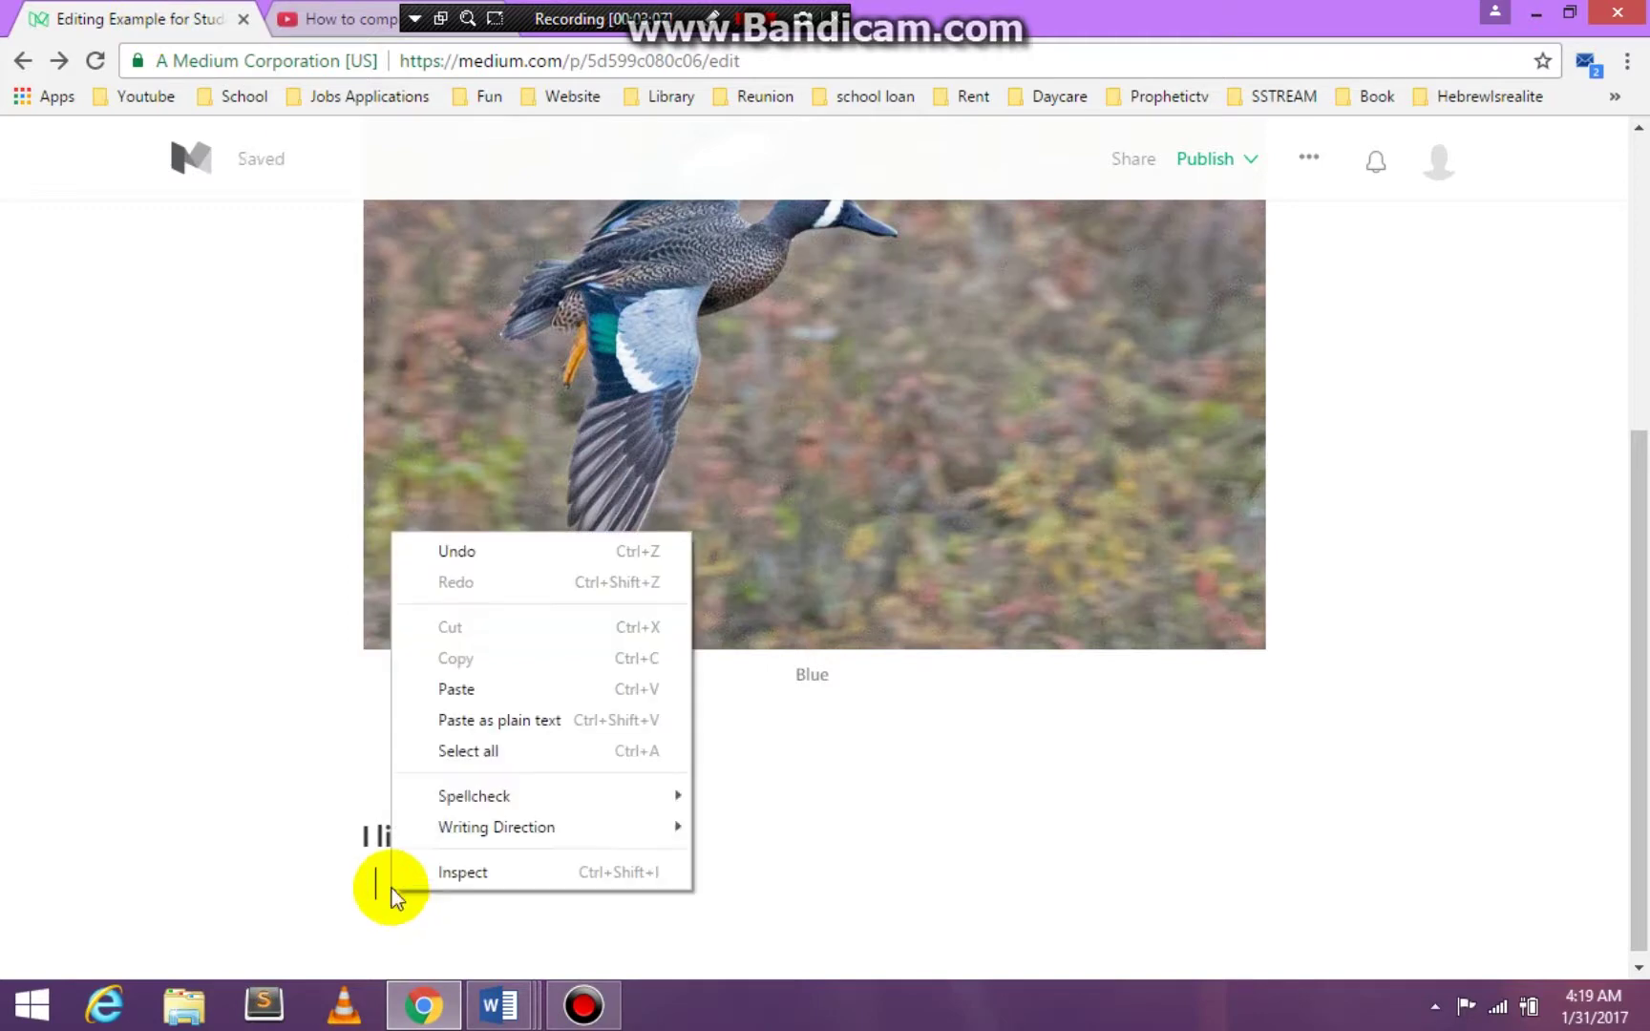
left_click(459, 679)
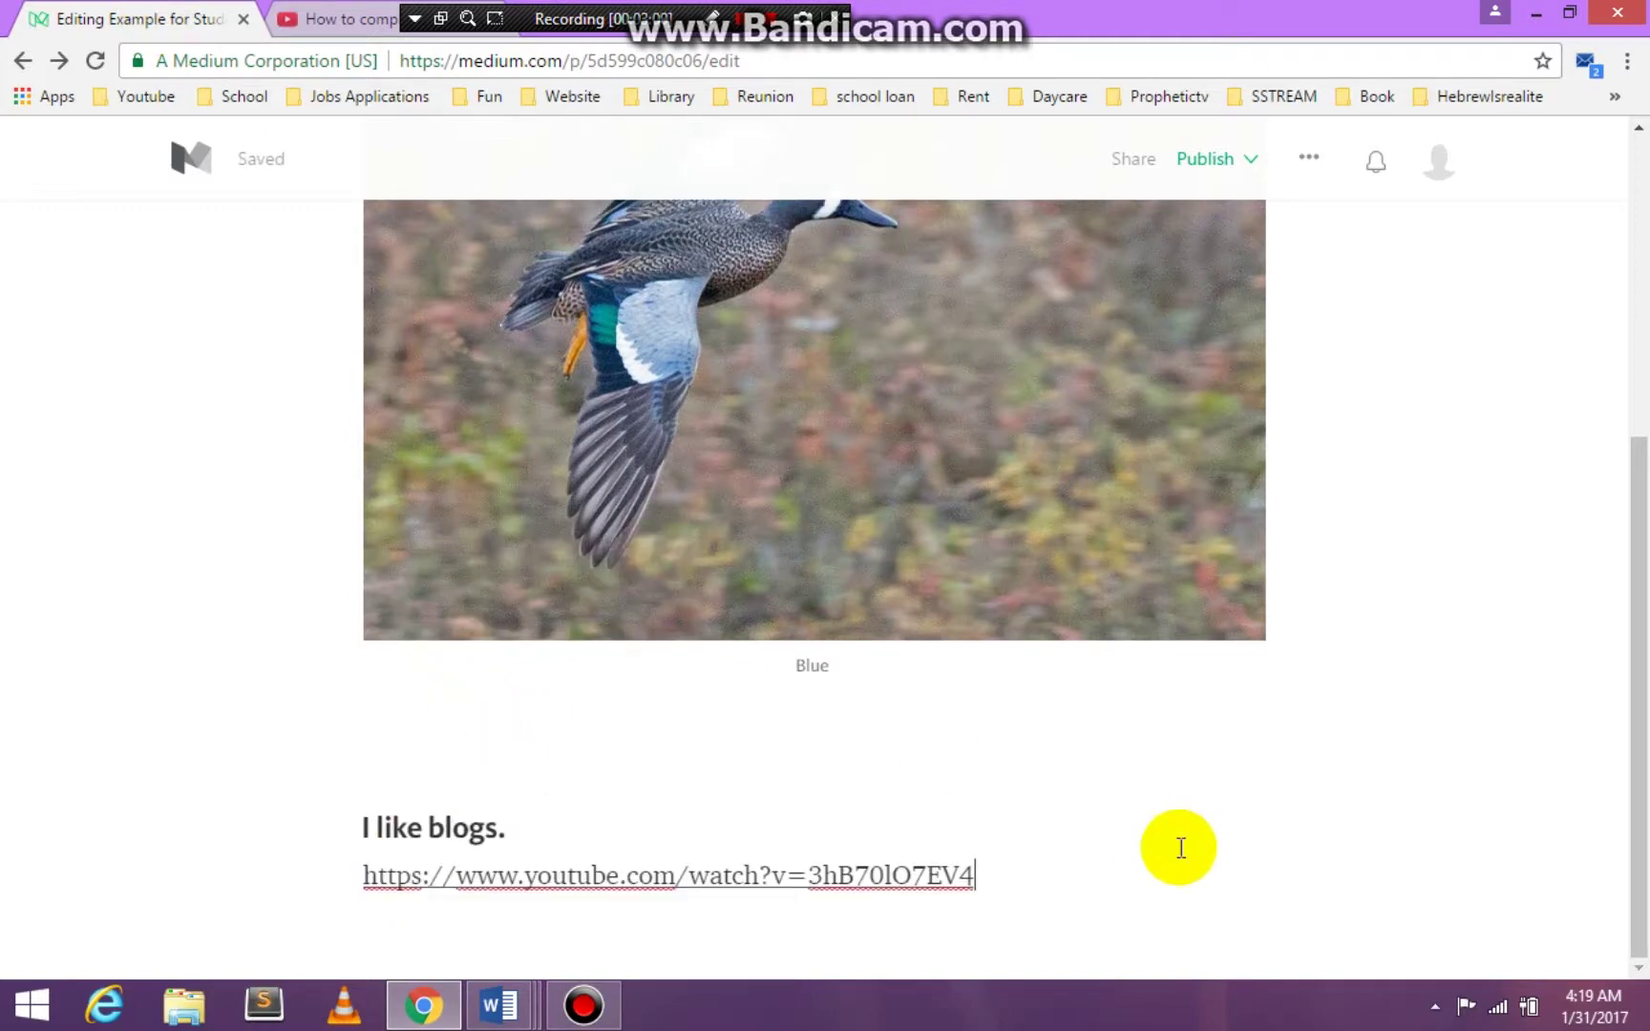
key("Return")
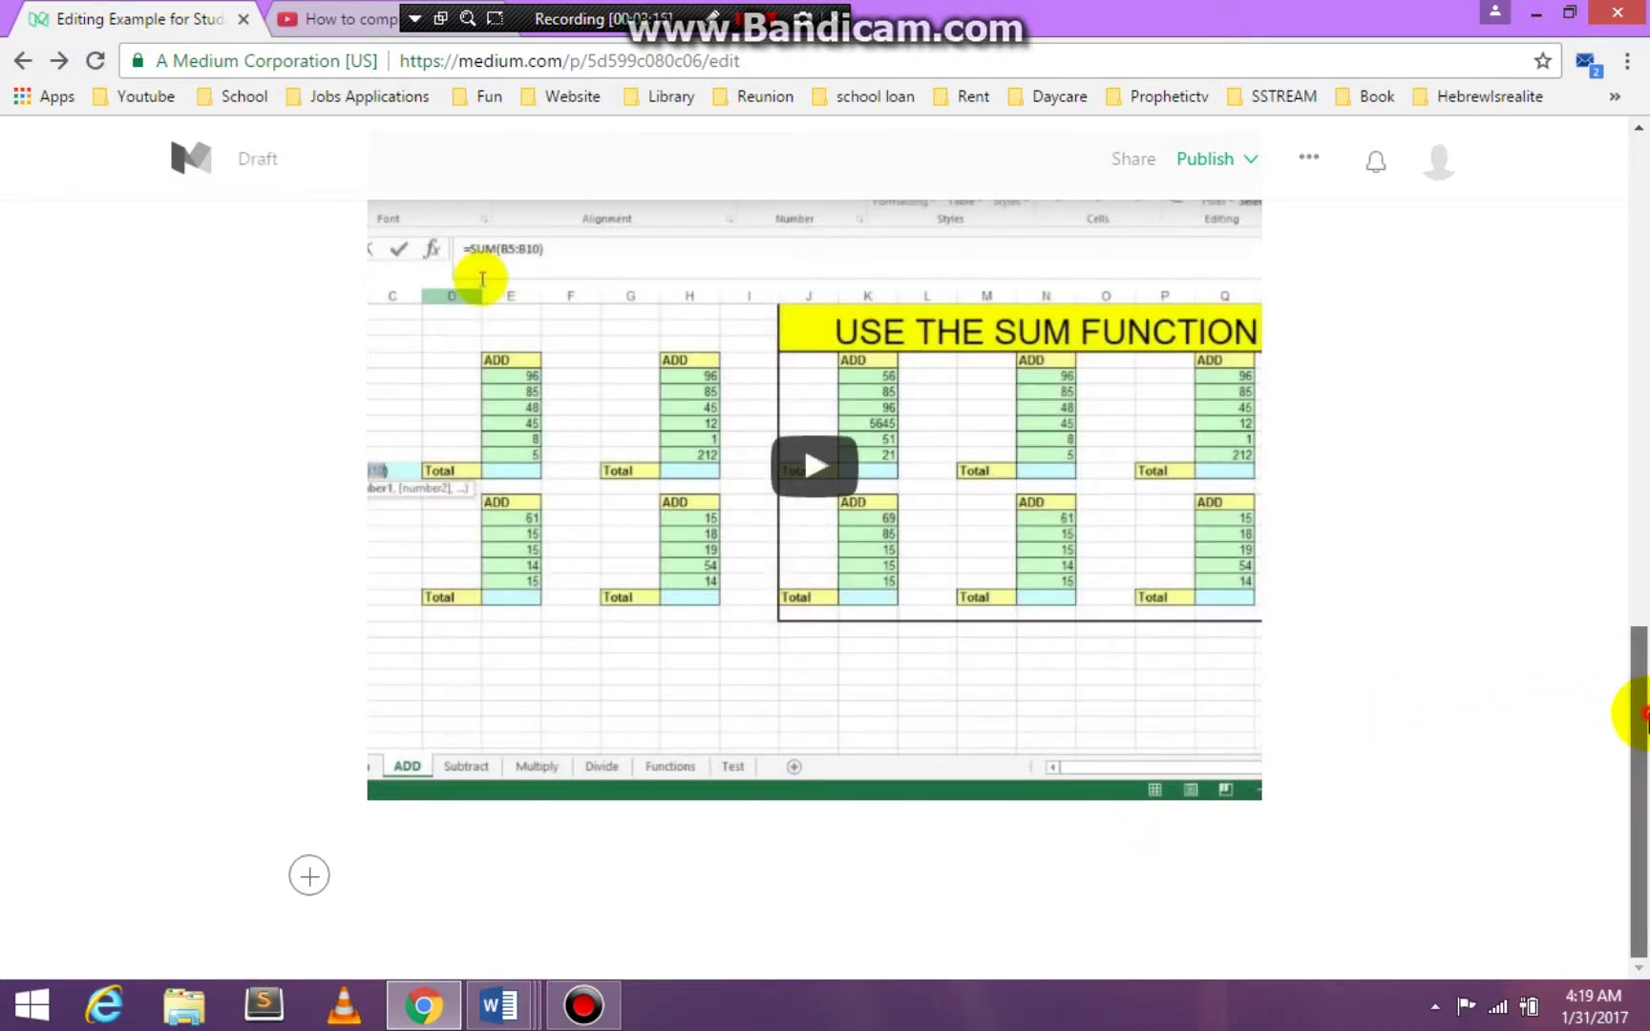
left_click_drag(1642, 714, 1637, 487)
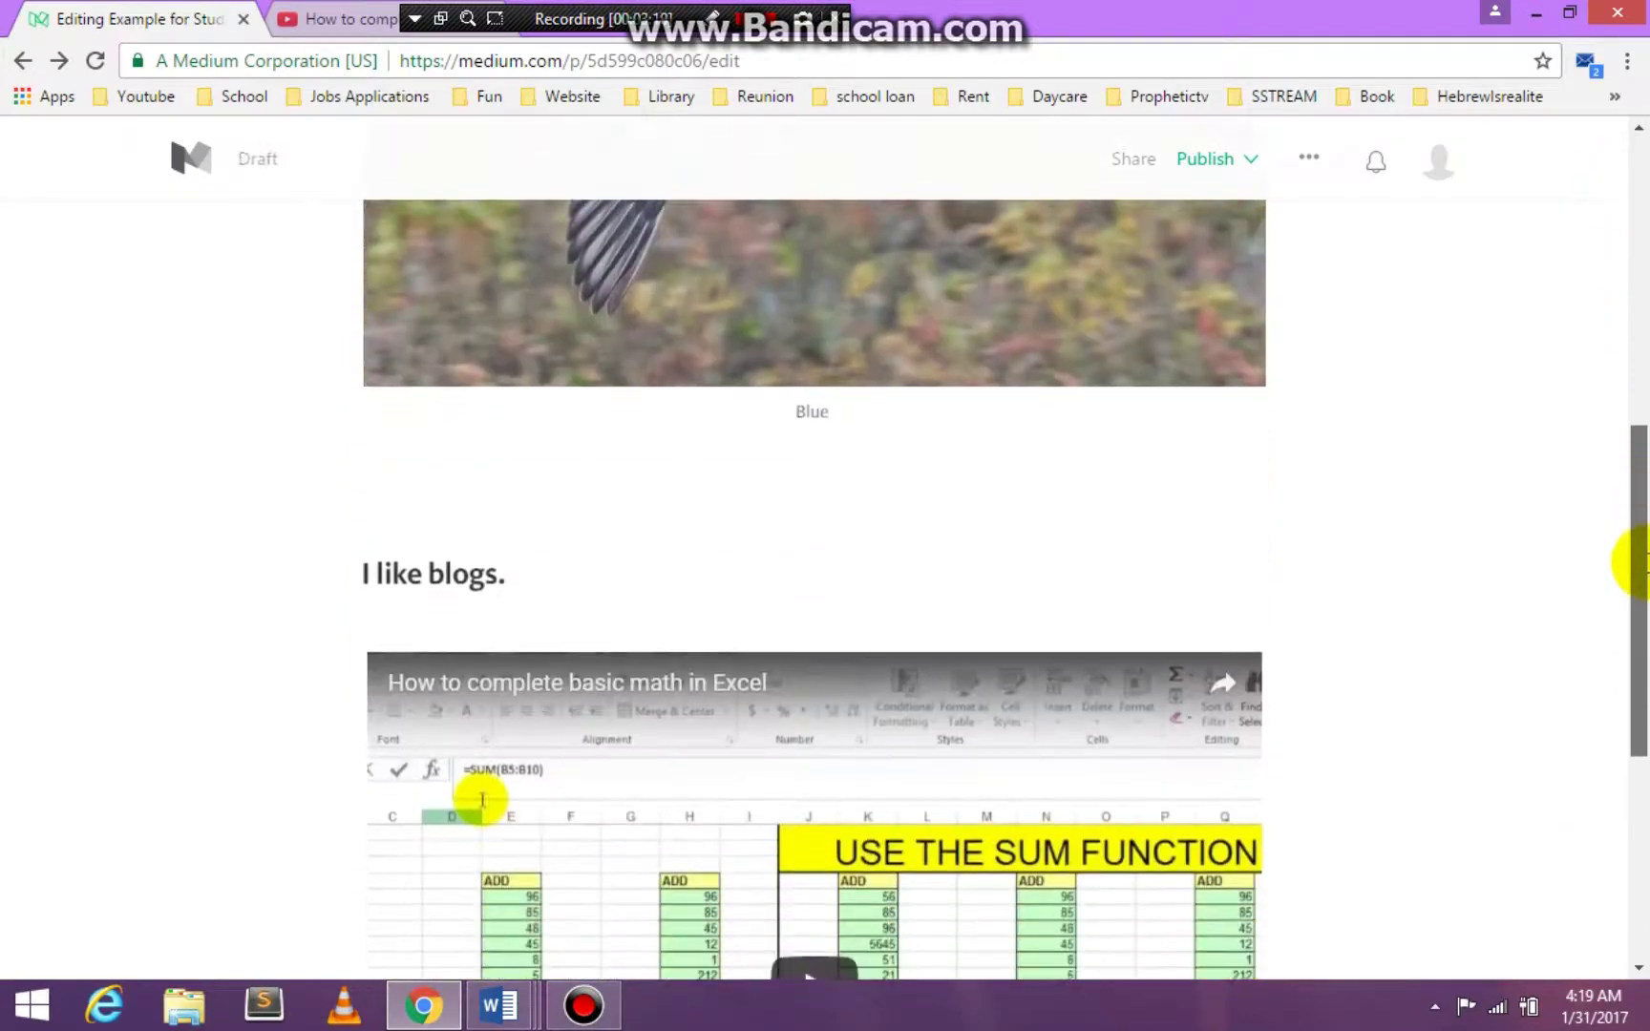
left_click_drag(1640, 563, 1640, 754)
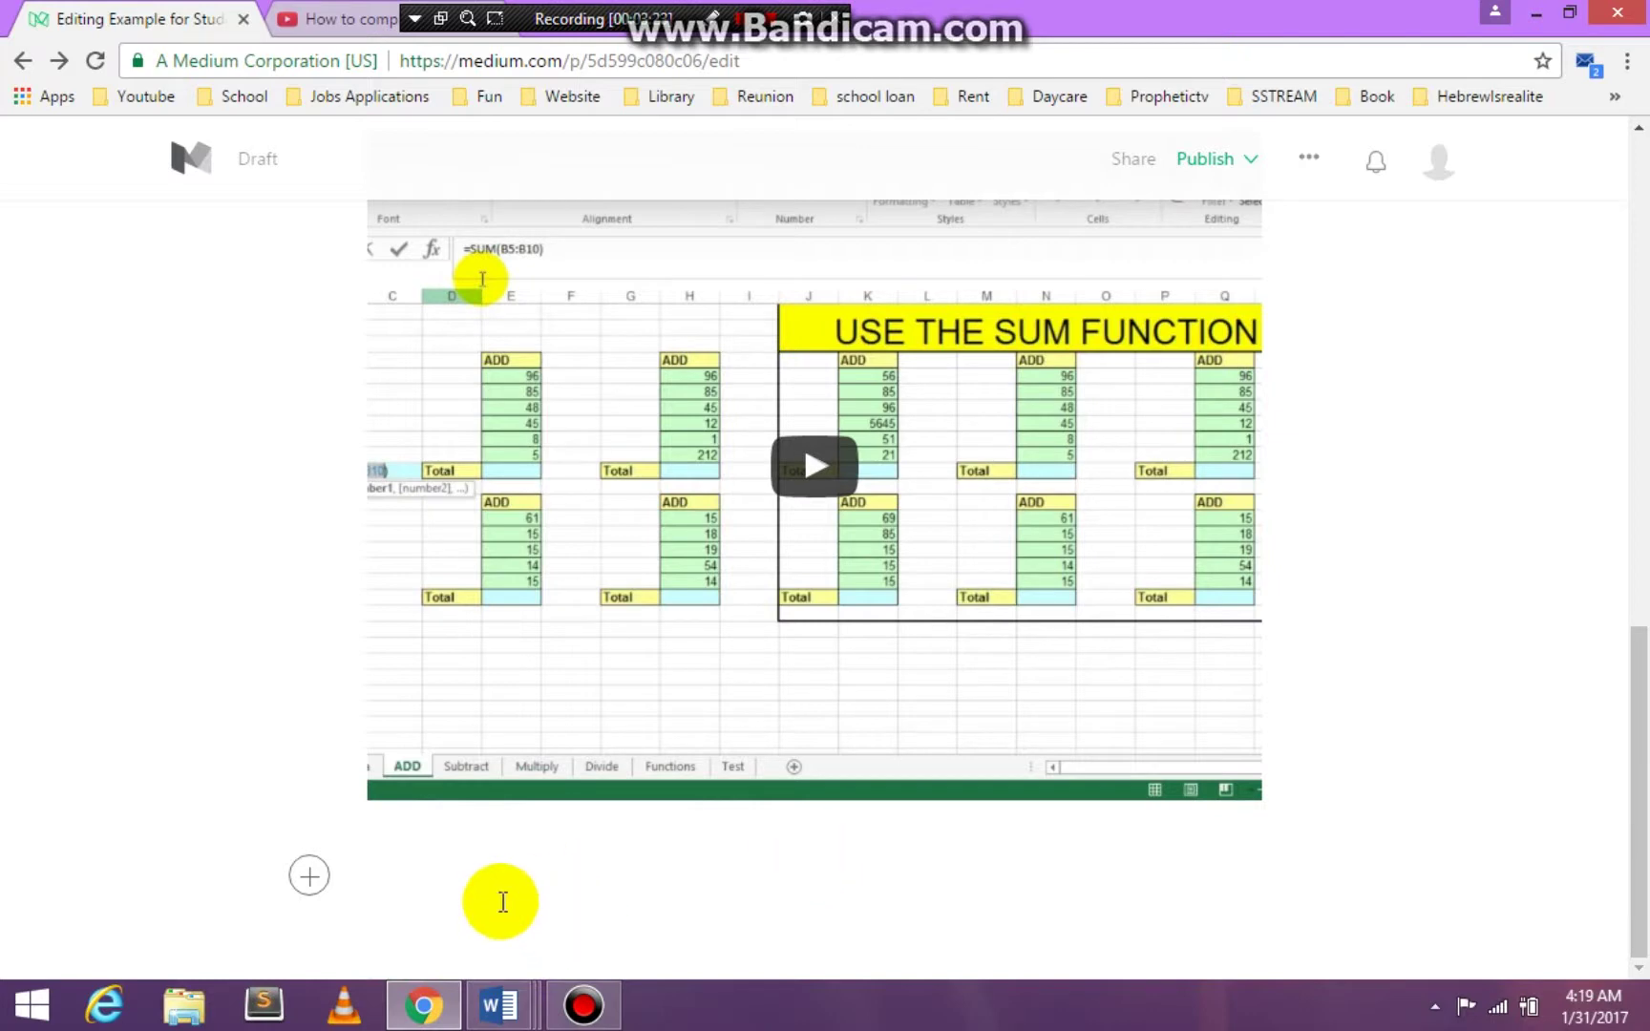
Step: Type the closing line 'More words.' below the embedded video, then scroll back up
type("More Wo")
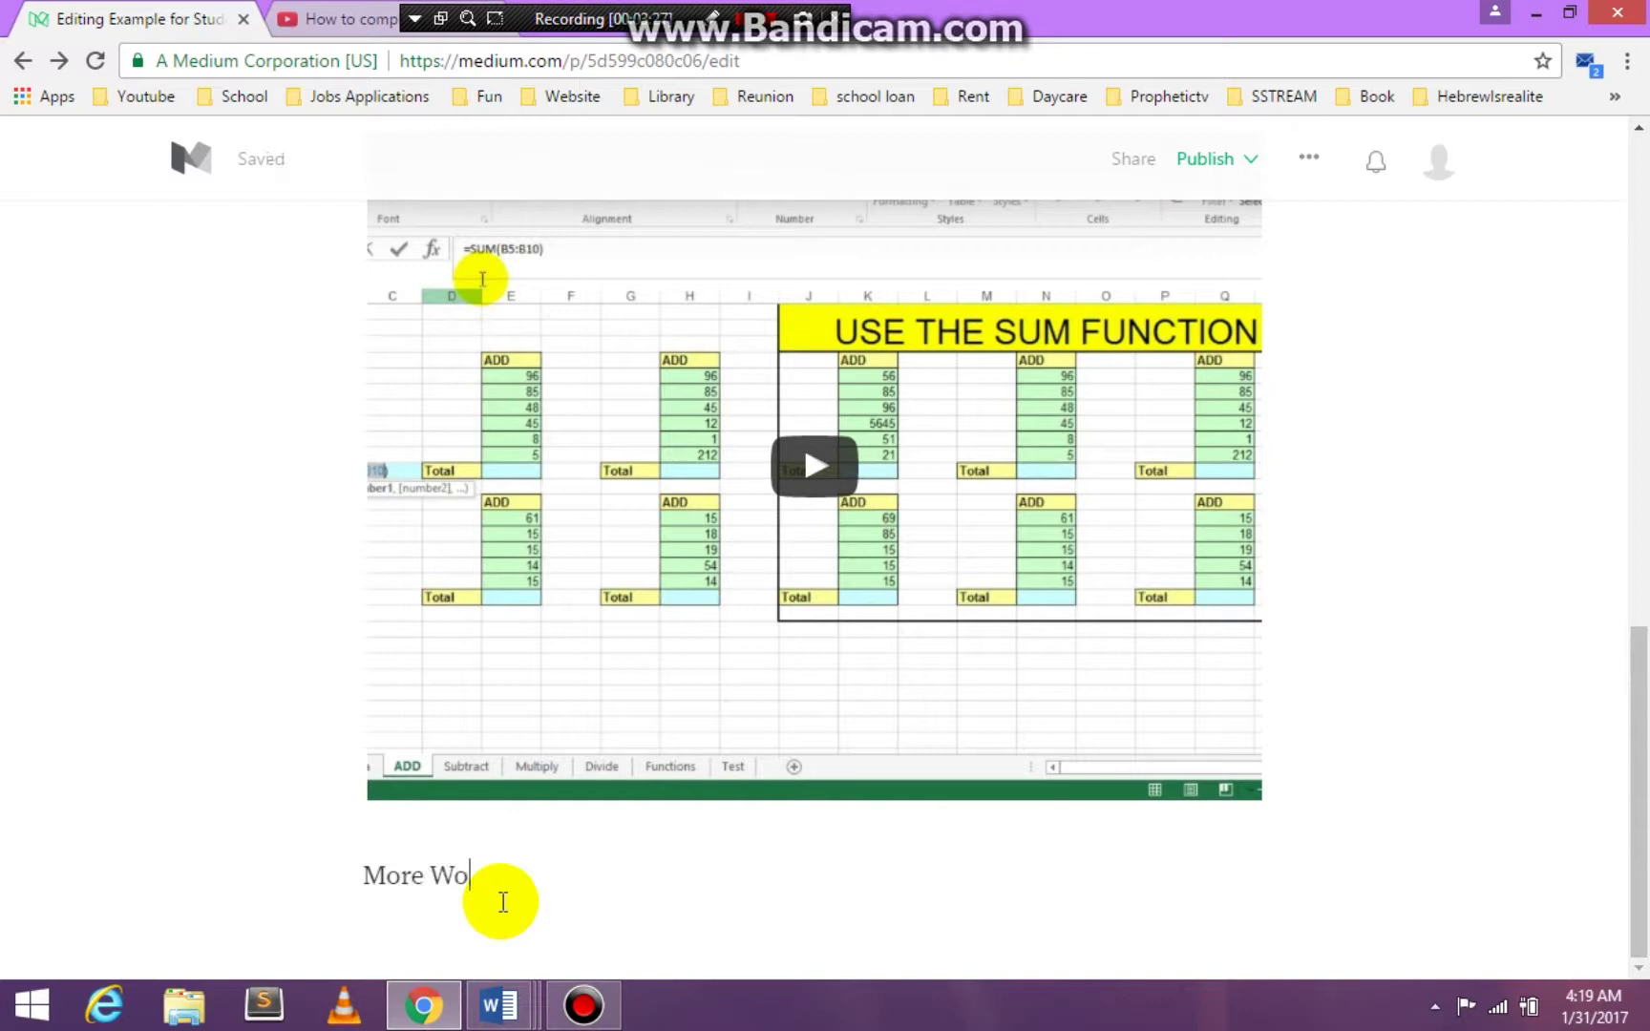
key("BackSpace")
key("BackSpace")
type("words.")
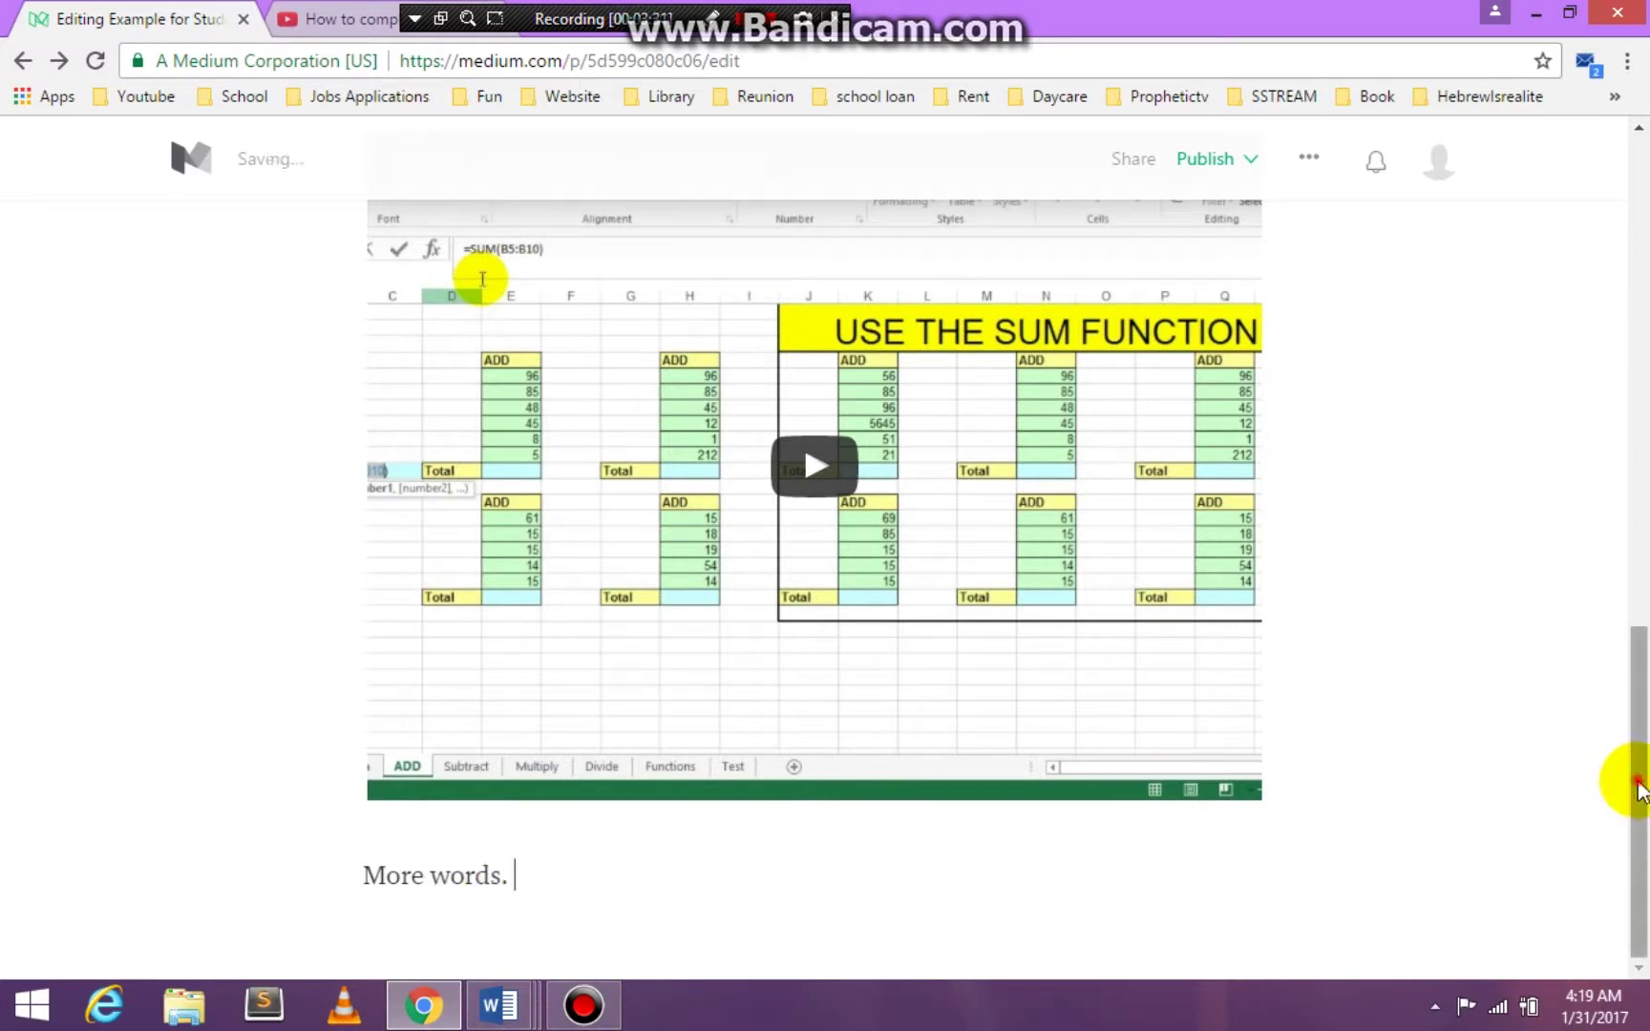
left_click_drag(1640, 934, 1614, 380)
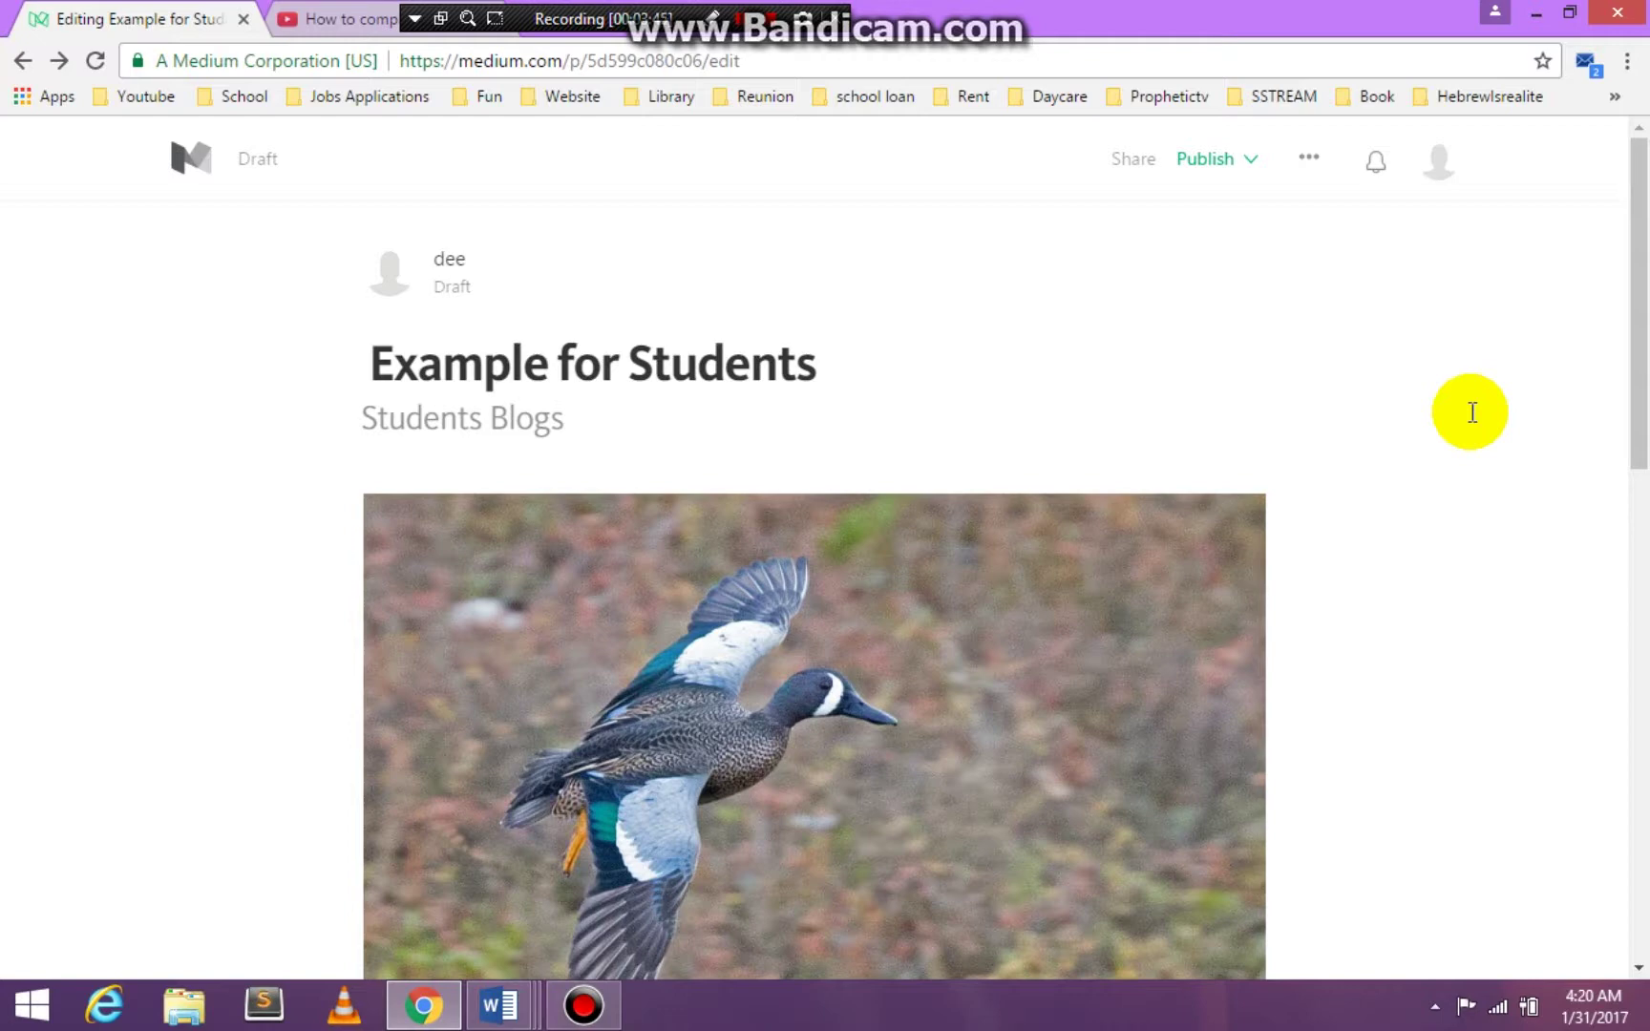
left_click(1027, 576)
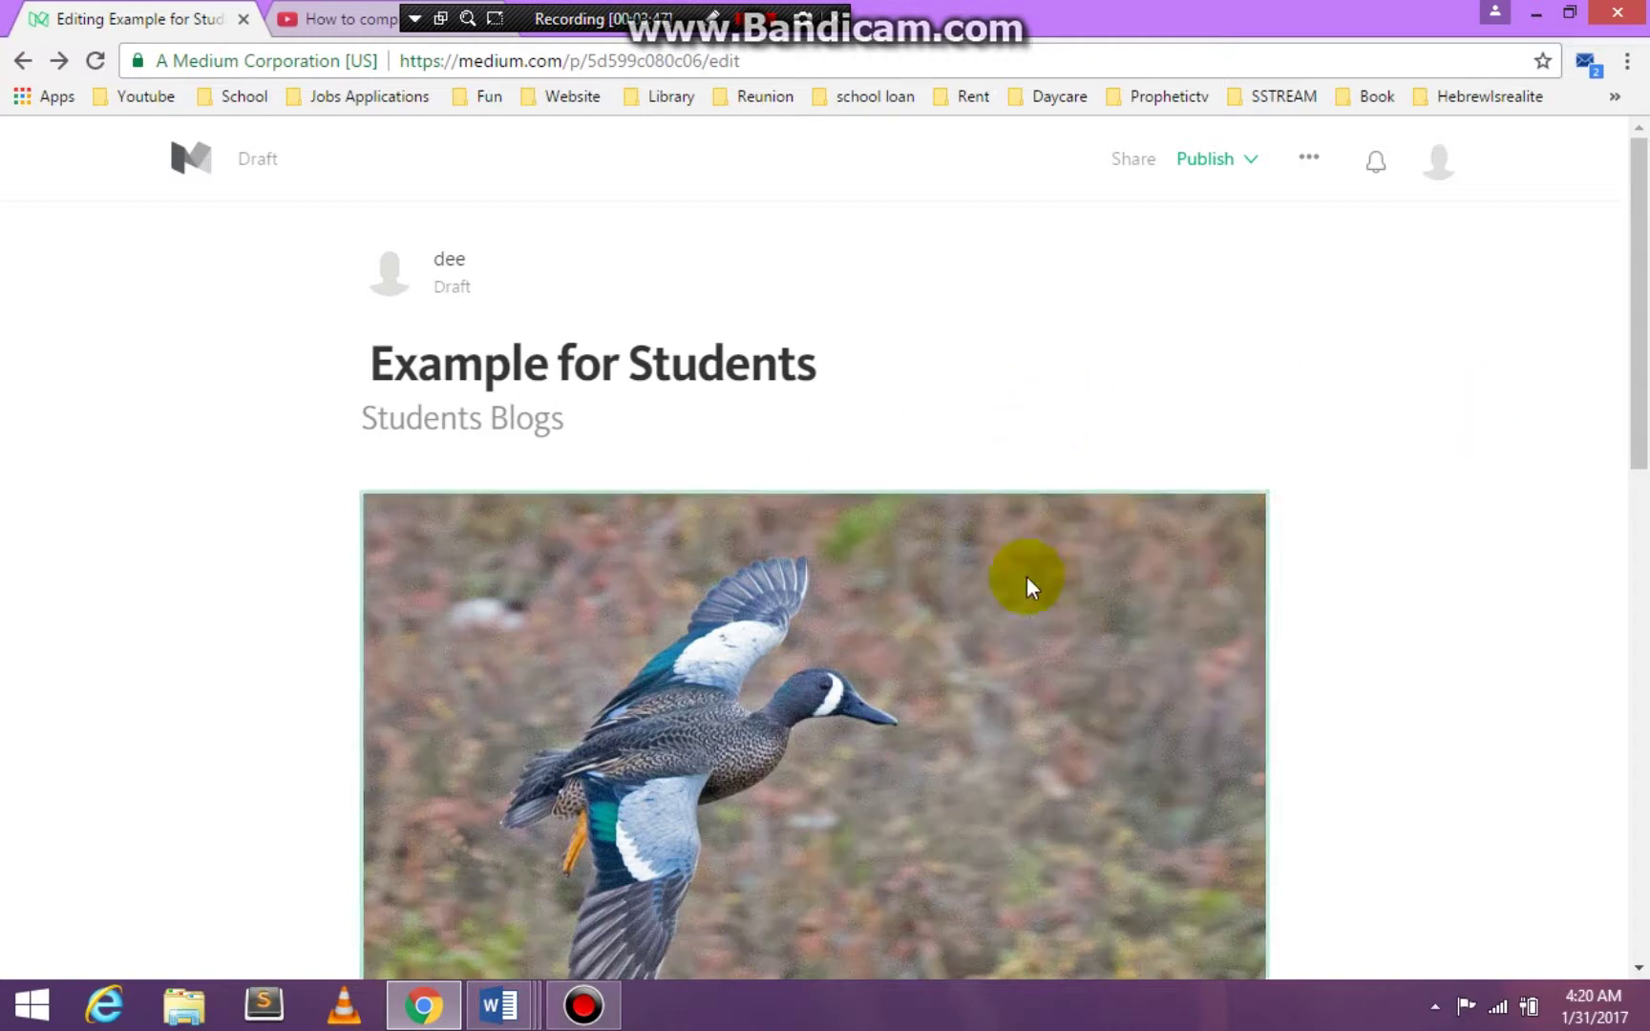
left_click(1175, 454)
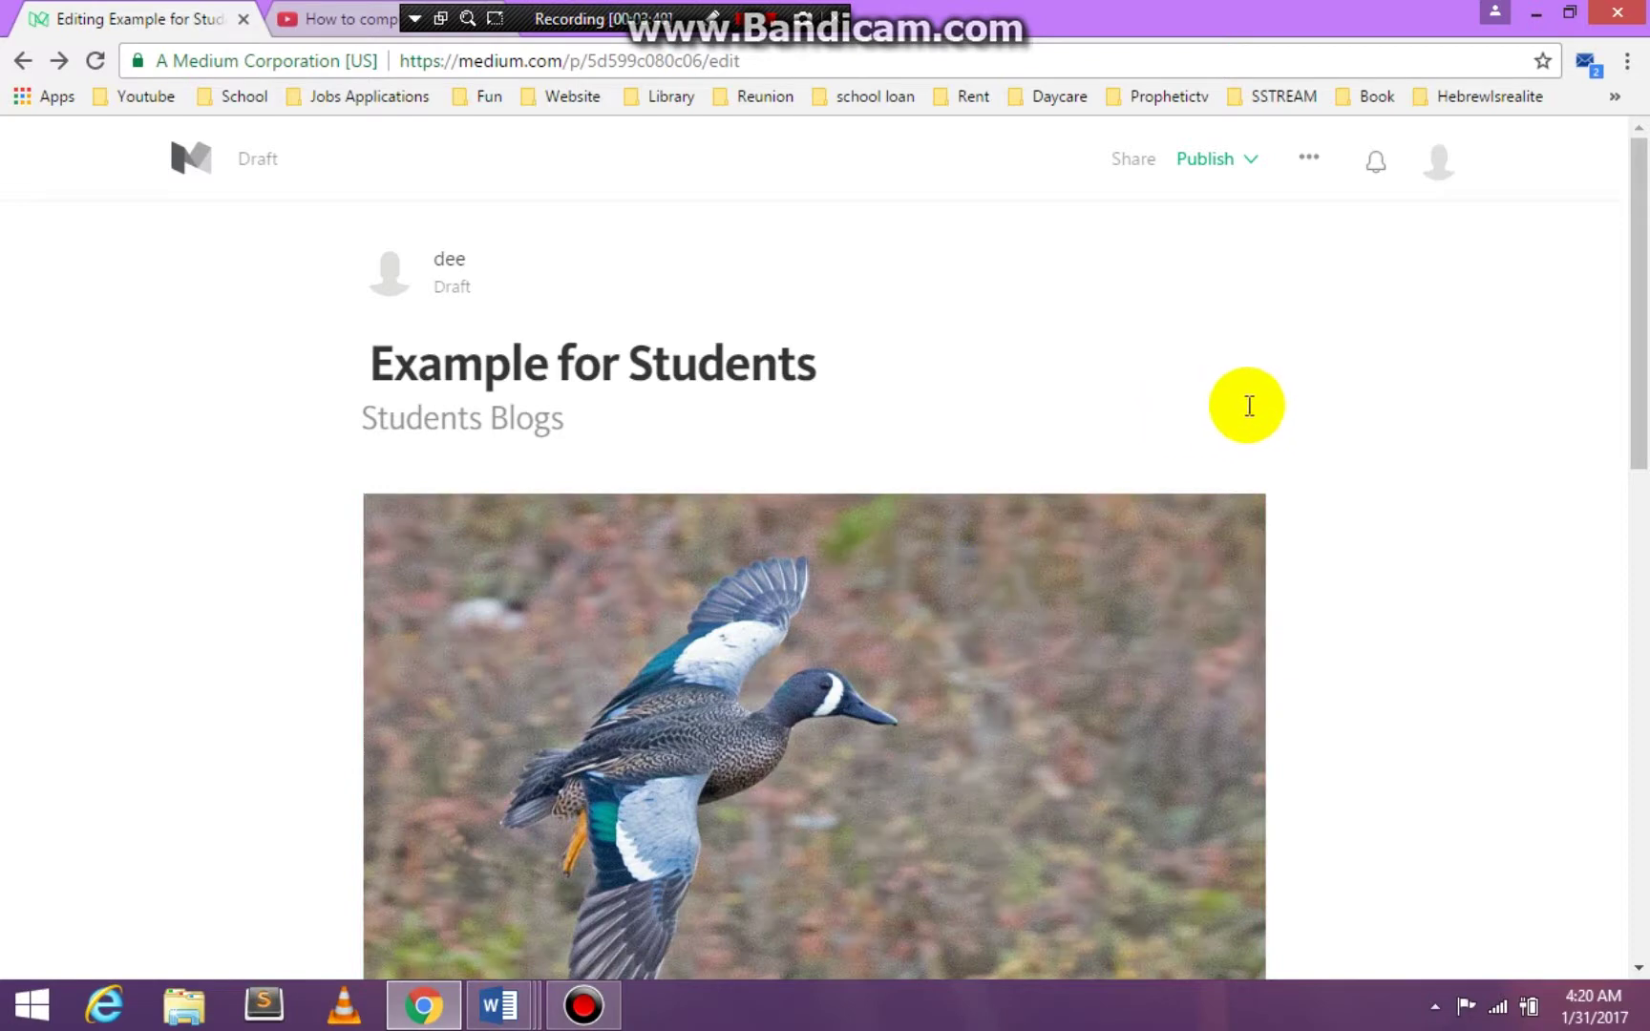